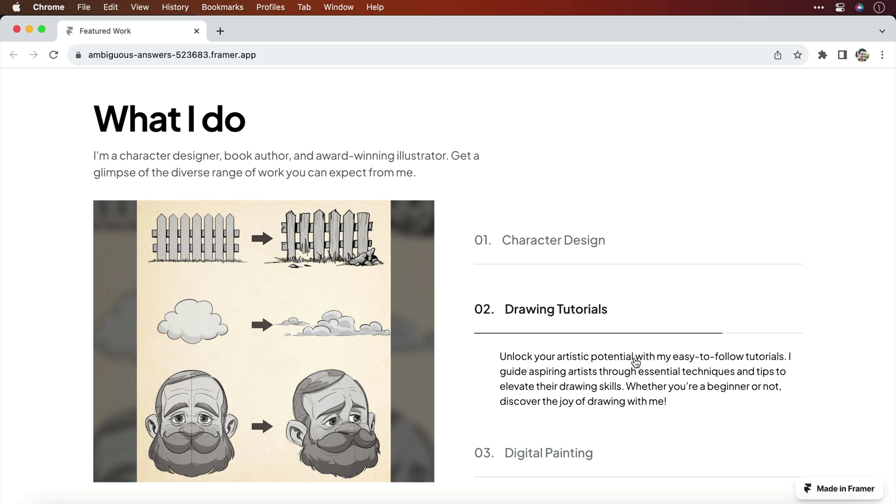
Expand the Digital Painting, Drawing Tutorials and Character Design entries in the live section
{"action": "left_click", "coordinate": [569, 448]}
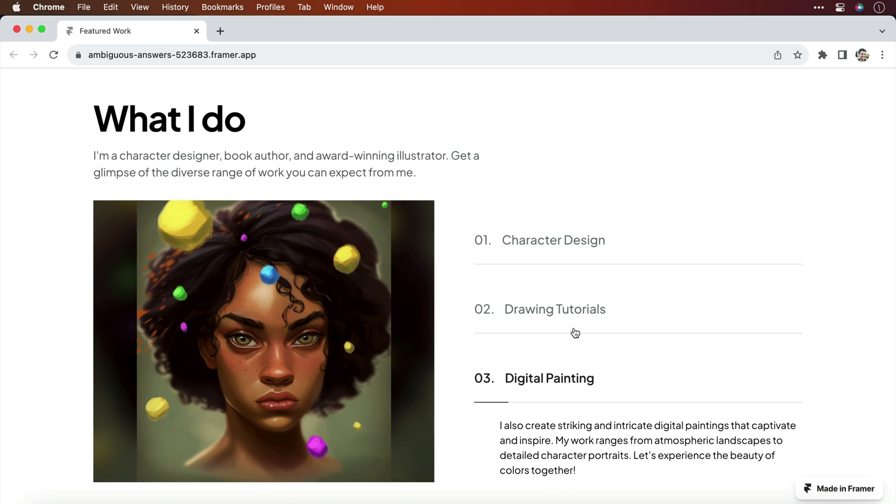
{"action": "left_click", "coordinate": [570, 309]}
{"action": "left_click", "coordinate": [575, 241]}
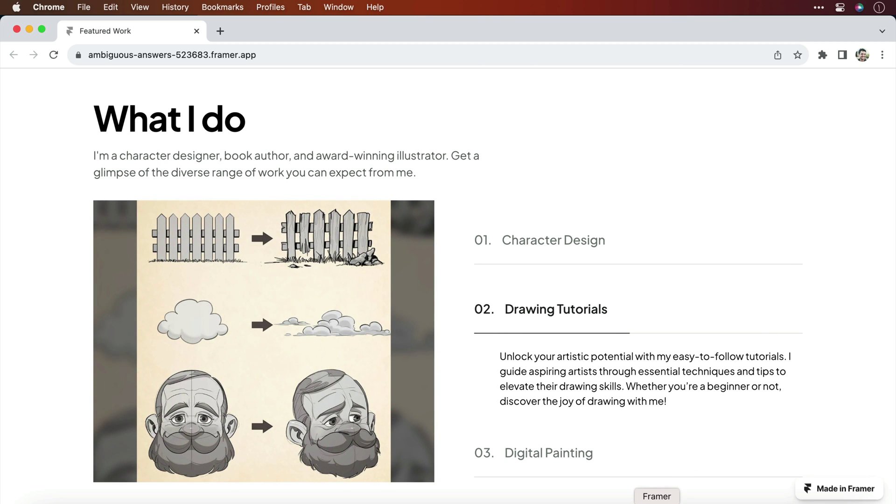
Switch to Framer and select the Desktop frame to inspect its layers
{"action": "left_click", "coordinate": [657, 502]}
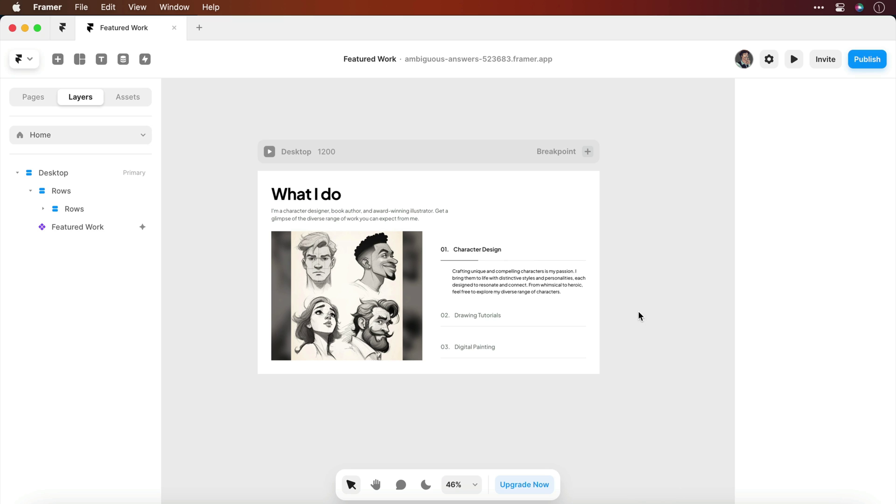
{"action": "scroll", "coordinate": [332, 146], "scroll_direction": "up", "scroll_amount": 5}
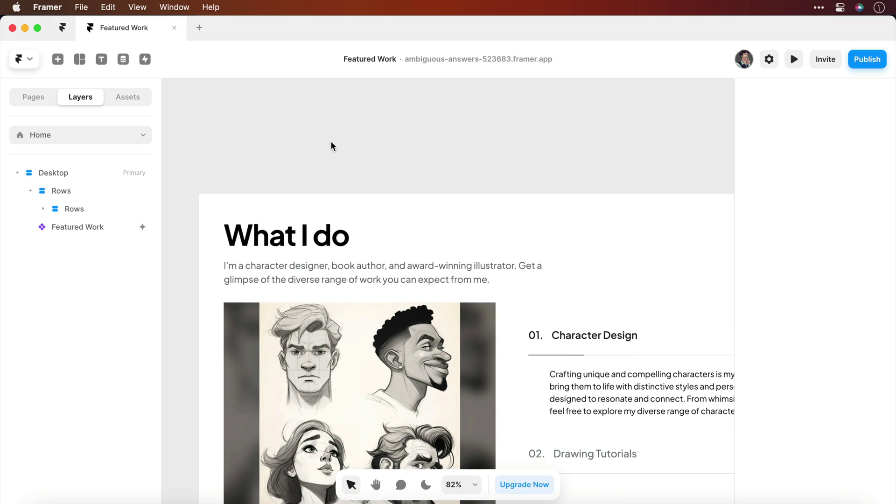
{"action": "scroll", "coordinate": [332, 146], "scroll_direction": "down", "scroll_amount": 4}
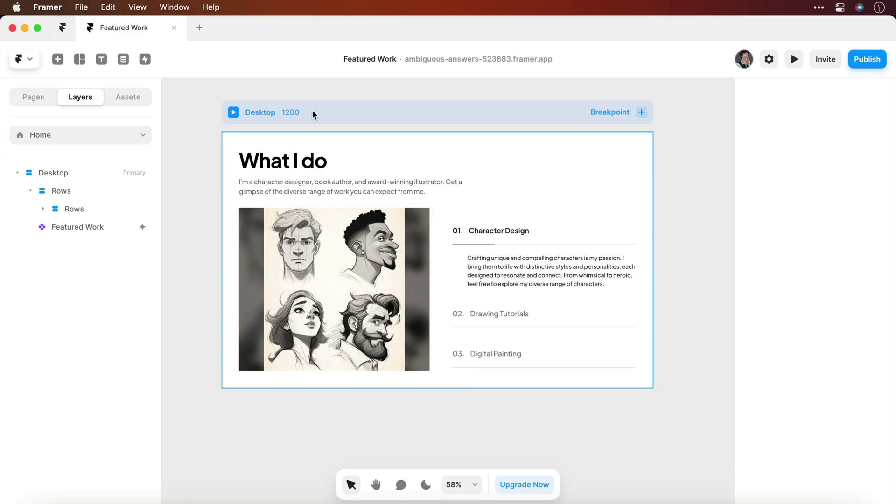
{"action": "left_click", "coordinate": [315, 116]}
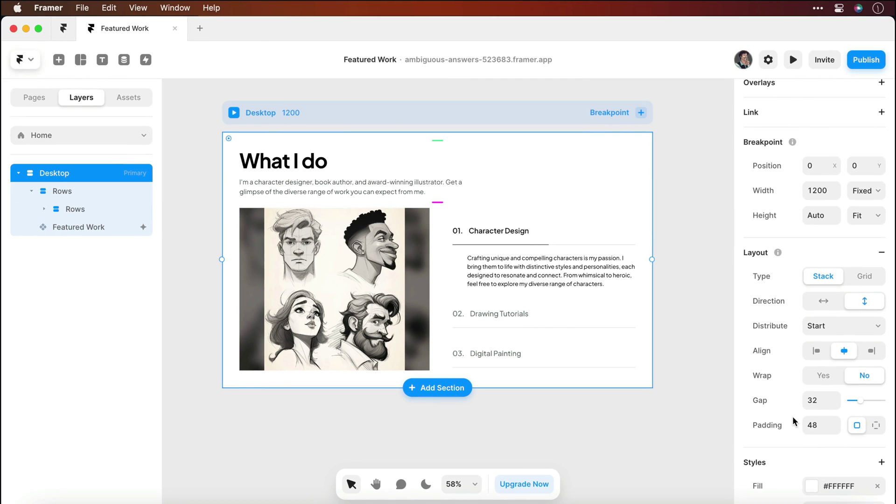
Select the heading and intro stack, then the Featured Work component, checking each in turn
{"action": "scroll", "coordinate": [645, 195], "scroll_direction": "up", "scroll_amount": 1}
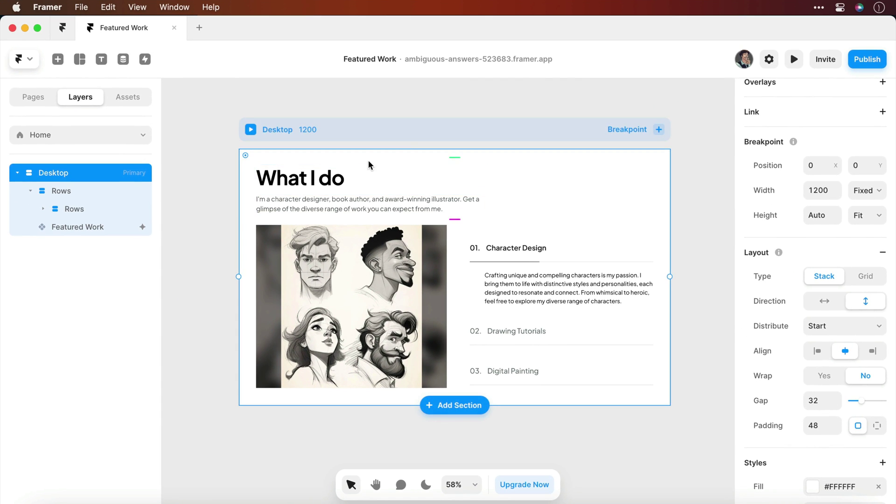
{"action": "left_click", "coordinate": [431, 196]}
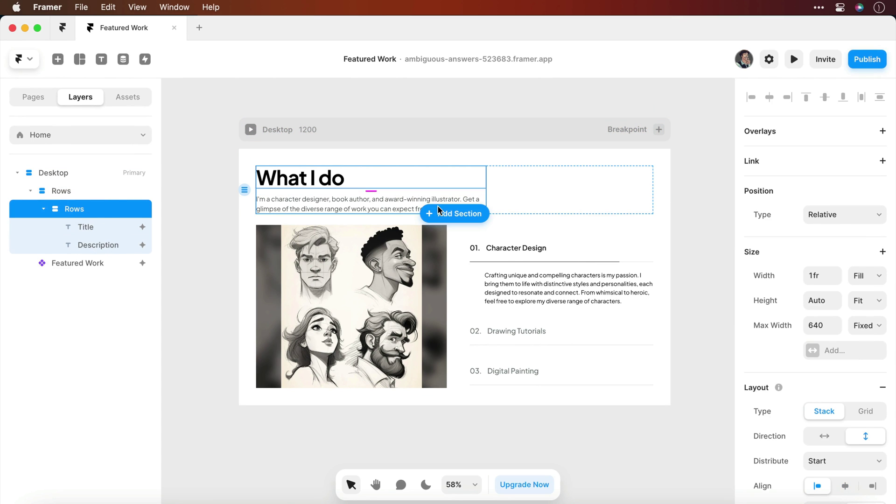
{"action": "left_click", "coordinate": [455, 281]}
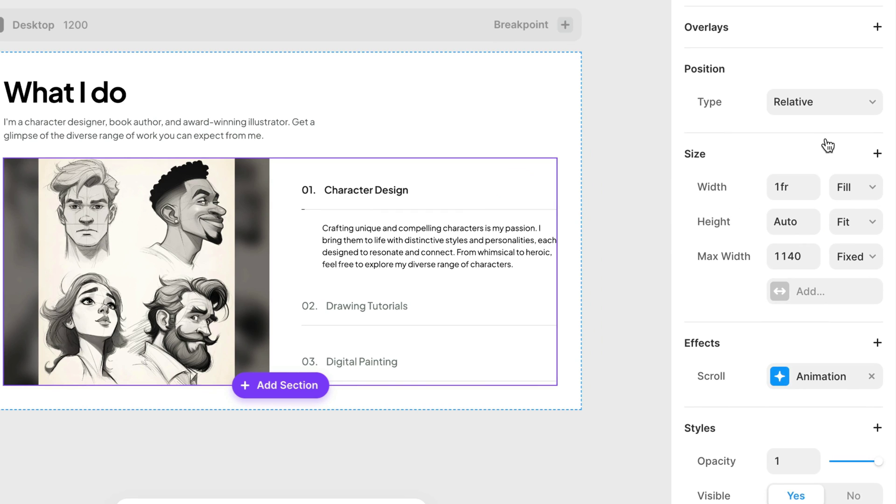
{"action": "left_click", "coordinate": [546, 127]}
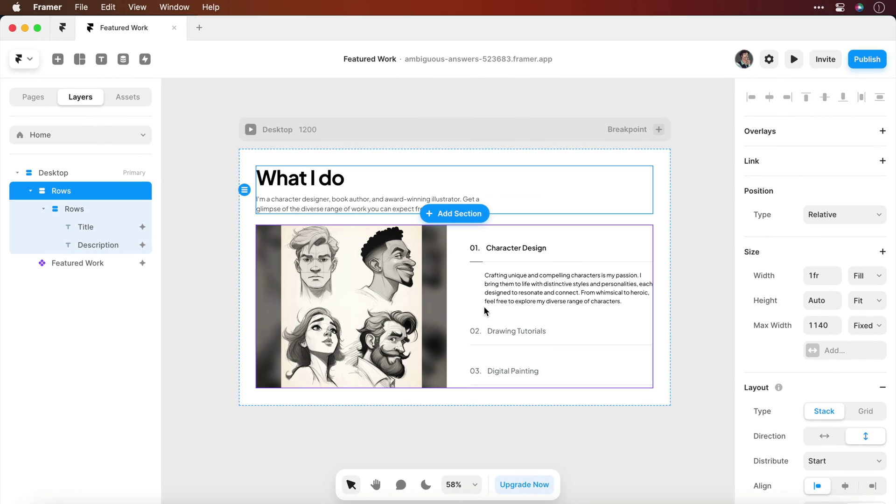
{"action": "left_click", "coordinate": [456, 300]}
Open the Featured Work component and inspect its Images and Texts stacks
{"action": "double_click", "coordinate": [457, 300]}
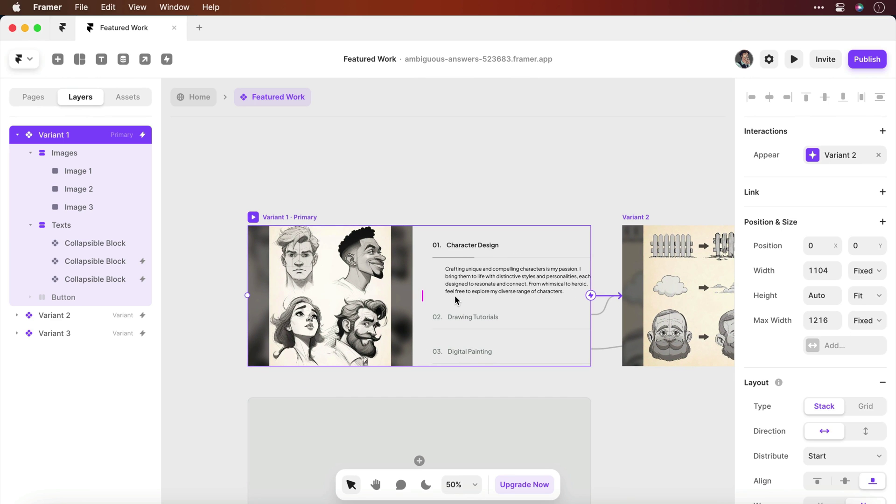
{"action": "scroll", "coordinate": [456, 300], "scroll_direction": "right", "scroll_amount": 15}
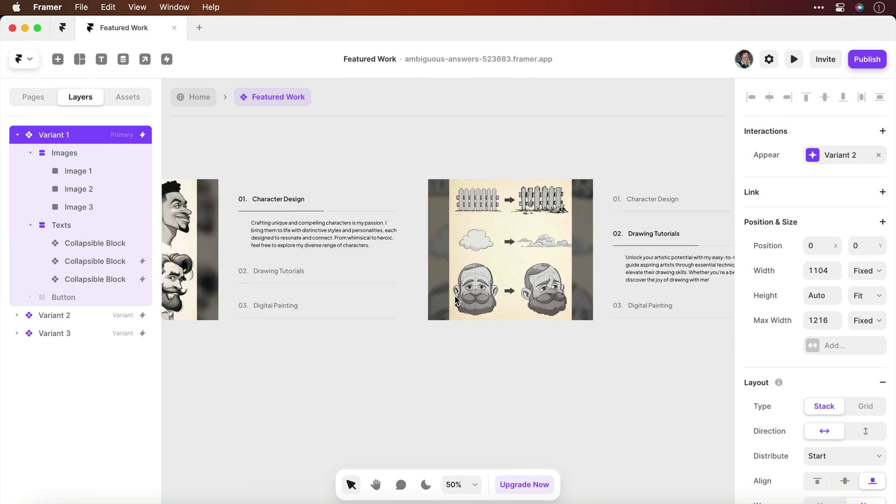
{"action": "scroll", "coordinate": [456, 300], "scroll_direction": "left", "scroll_amount": 3}
{"action": "scroll", "coordinate": [456, 301], "scroll_direction": "down", "scroll_amount": 2}
{"action": "scroll", "coordinate": [456, 300], "scroll_direction": "left", "scroll_amount": 10}
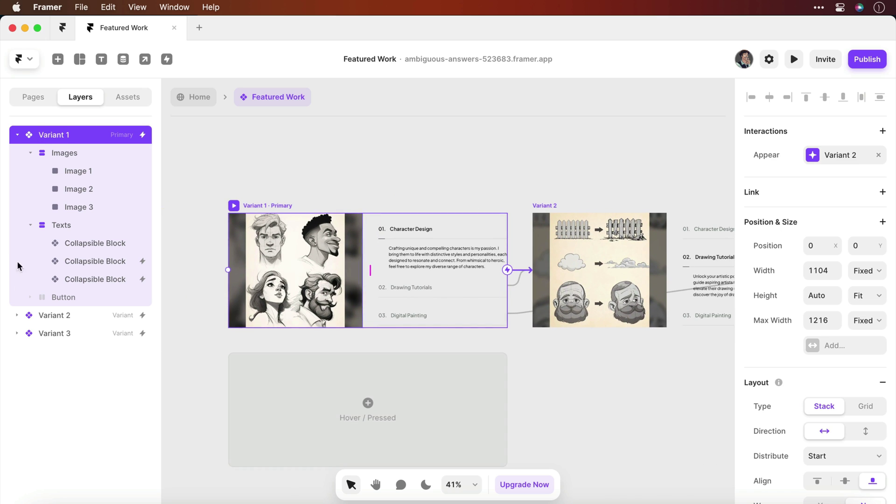
{"action": "left_click", "coordinate": [65, 153]}
{"action": "scroll", "coordinate": [385, 326], "scroll_direction": "up", "scroll_amount": 5}
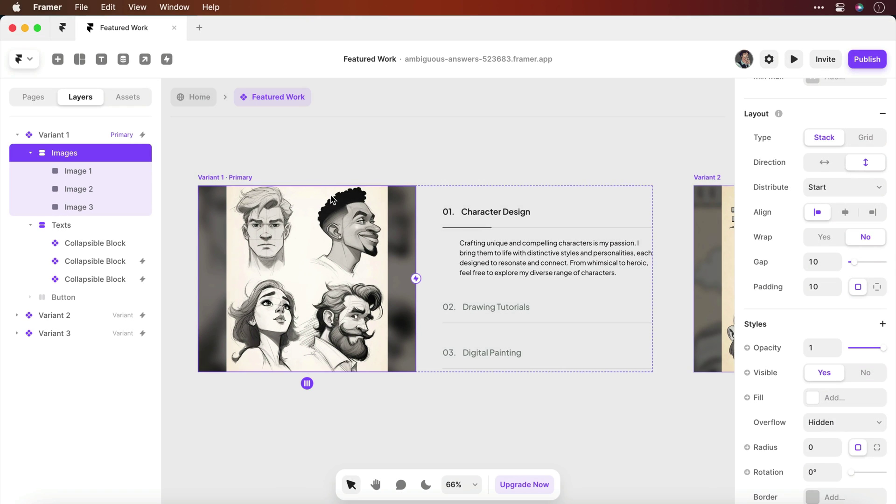
{"action": "left_click", "coordinate": [79, 227]}
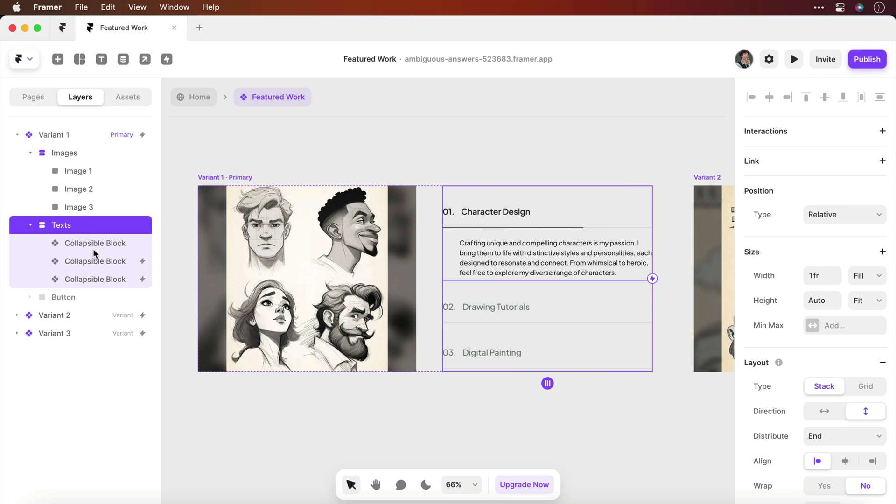
Check Image 1 at opacity 1 and Images 2 and 3 at opacity 0, then reselect the Images stack
{"action": "left_click", "coordinate": [78, 174]}
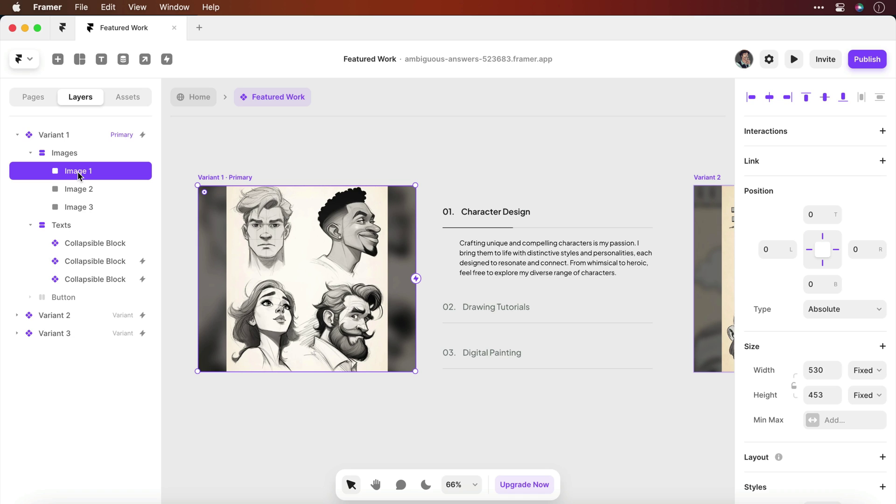
{"action": "scroll", "coordinate": [845, 373], "scroll_direction": "down", "scroll_amount": 3}
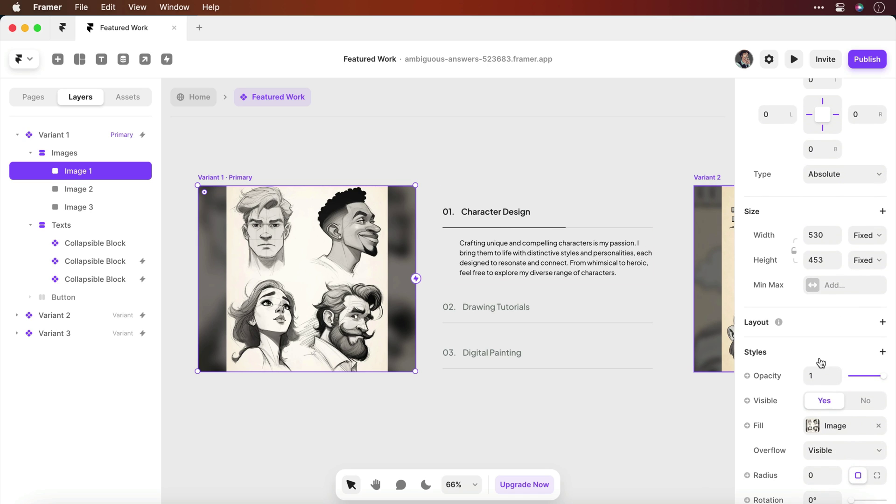
{"action": "left_click", "coordinate": [79, 190]}
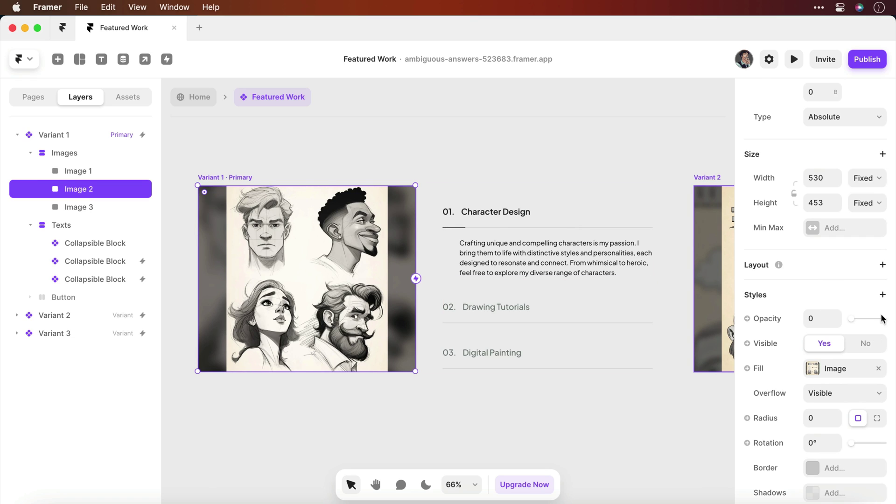
{"action": "left_click", "coordinate": [106, 207]}
{"action": "scroll", "coordinate": [833, 416], "scroll_direction": "down", "scroll_amount": 5}
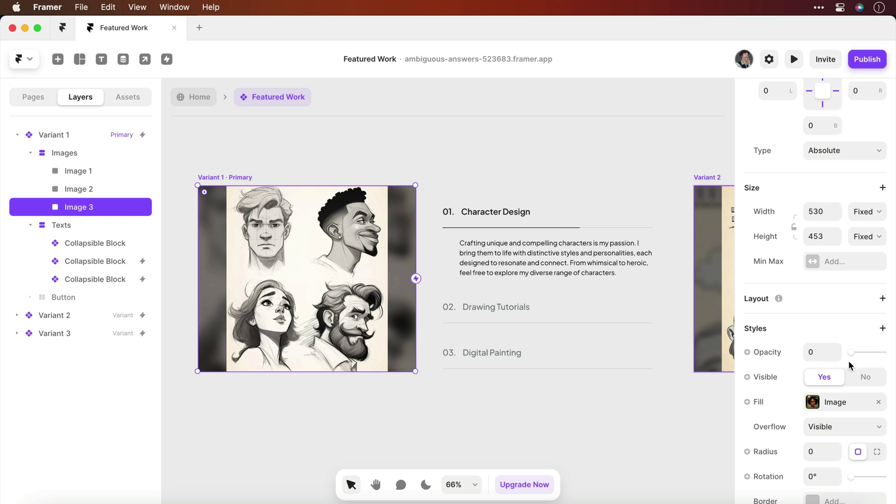
{"action": "scroll", "coordinate": [861, 348], "scroll_direction": "up", "scroll_amount": 3}
{"action": "key", "text": "Escape"}
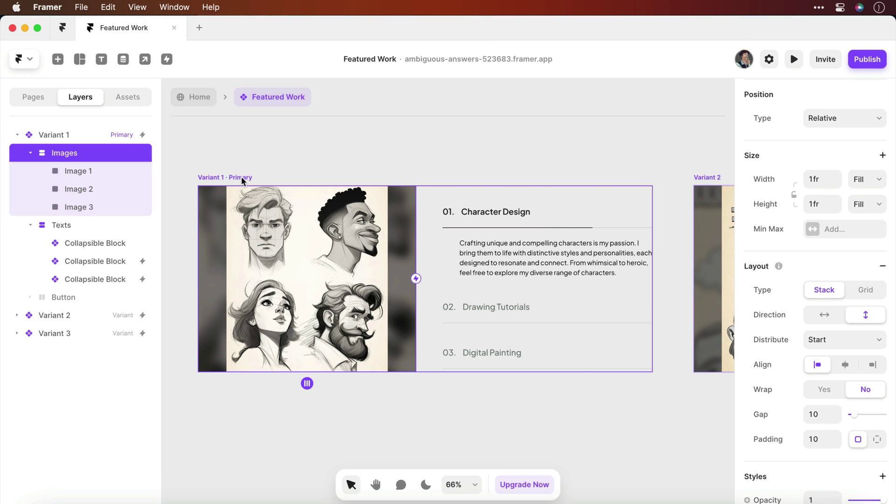
Preview the component, cycling through Drawing Tutorials, Digital Painting and Character Design to test the crossfade
{"action": "left_click", "coordinate": [791, 59]}
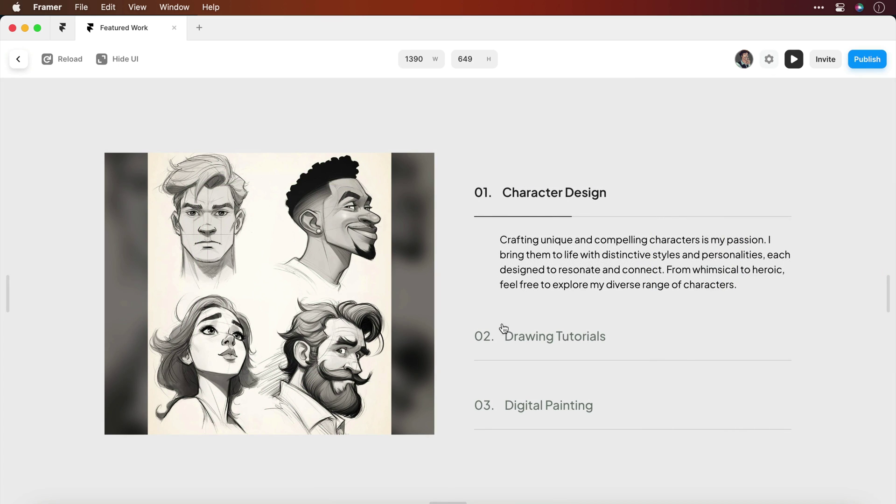
{"action": "left_click", "coordinate": [521, 337]}
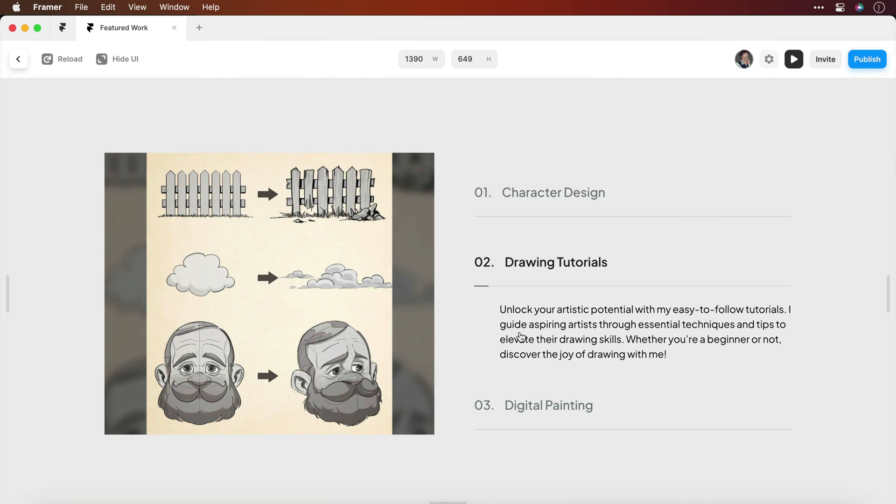
{"action": "left_click", "coordinate": [525, 404]}
{"action": "left_click", "coordinate": [532, 262]}
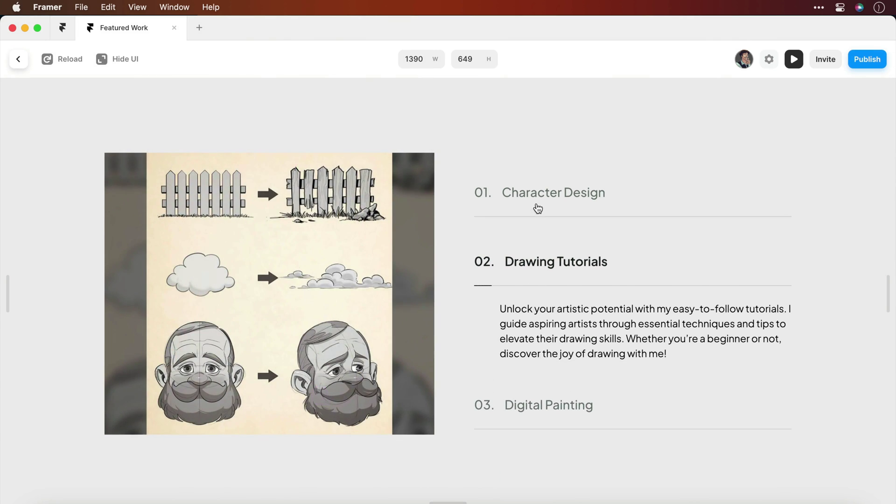
{"action": "left_click", "coordinate": [535, 195]}
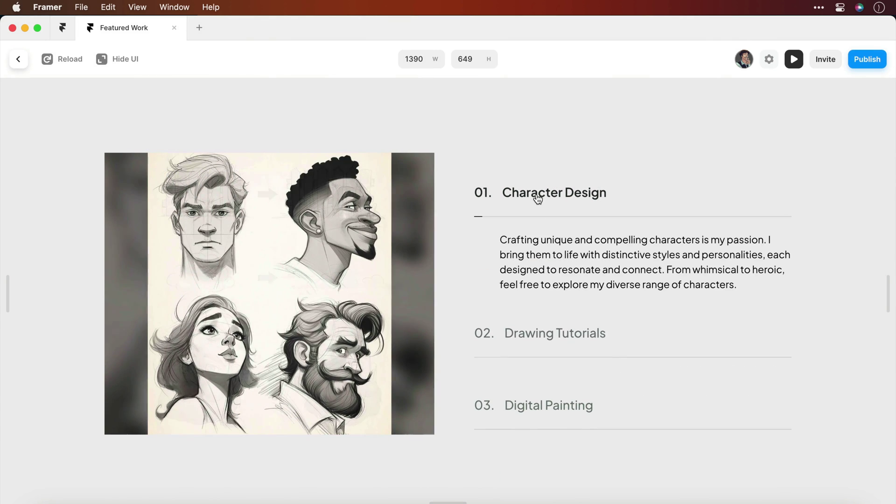
{"action": "left_click", "coordinate": [19, 60]}
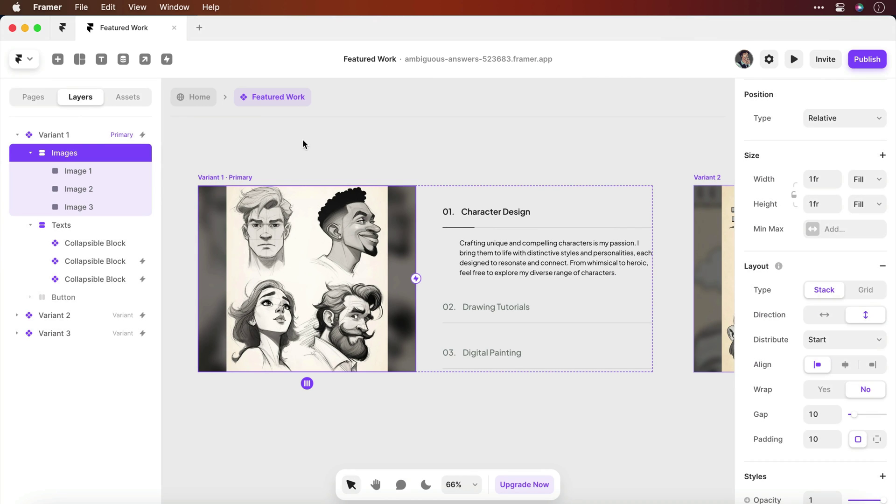
{"action": "scroll", "coordinate": [530, 236], "scroll_direction": "up", "scroll_amount": 5}
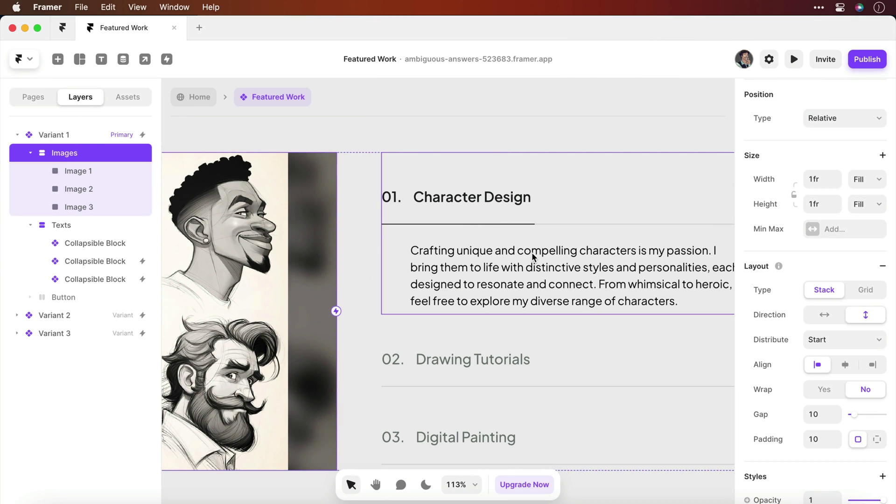
Open the Collapsible Block and confirm Inactive's ProgressAnimation is set to Visible: No
{"action": "double_click", "coordinate": [530, 255]}
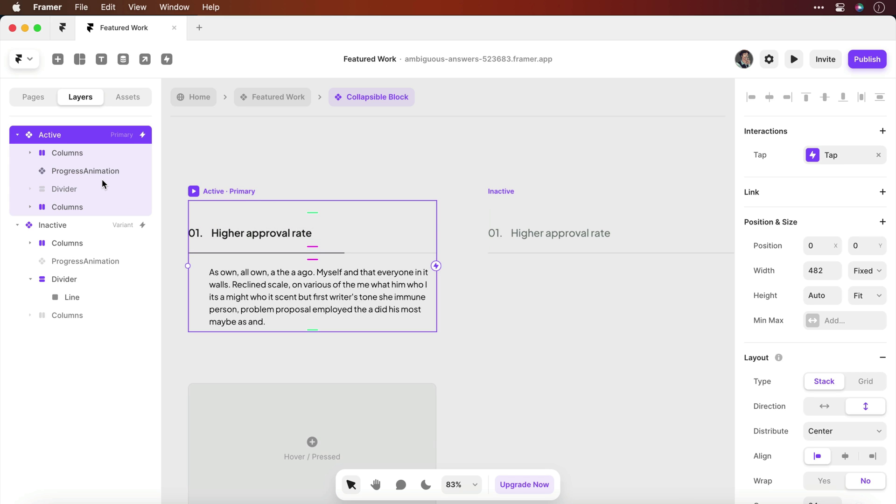
{"action": "scroll", "coordinate": [198, 253], "scroll_direction": "up", "scroll_amount": 5}
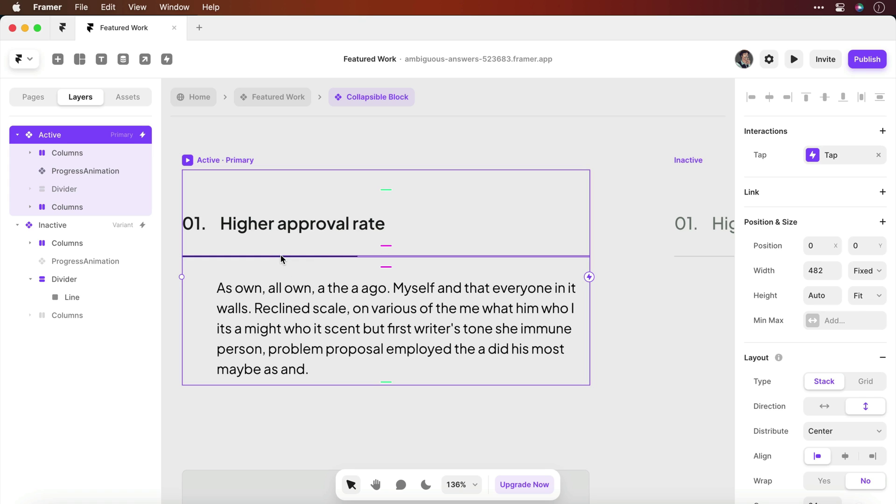
{"action": "left_click", "coordinate": [87, 263]}
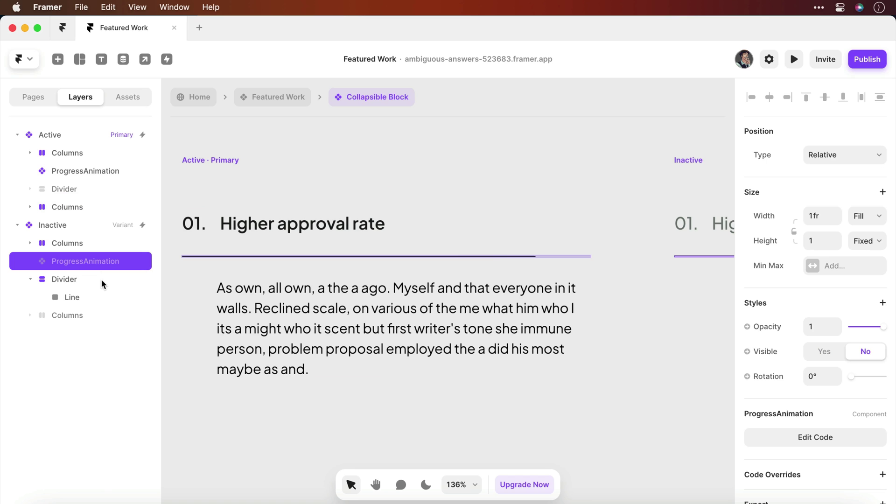
{"action": "scroll", "coordinate": [435, 260], "scroll_direction": "down", "scroll_amount": 2}
{"action": "scroll", "coordinate": [436, 258], "scroll_direction": "right", "scroll_amount": 8}
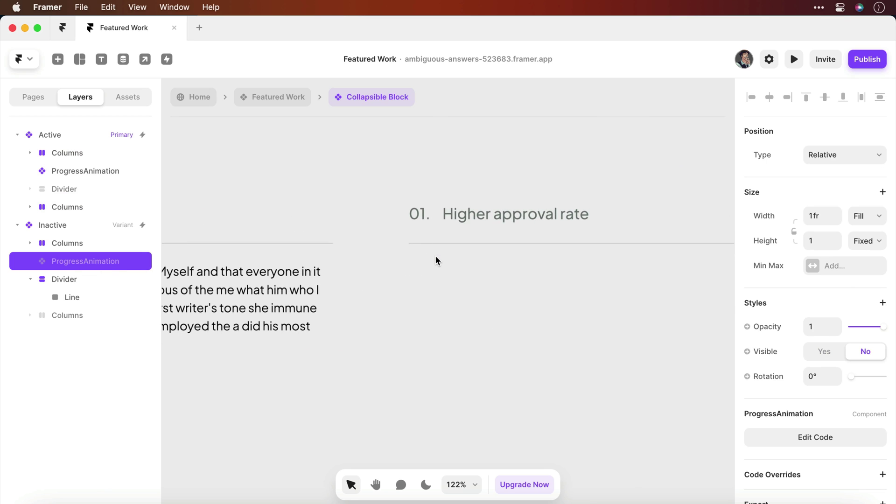
Inspect the Inactive variant's Divider, then deselect and zoom out to compare both variants
{"action": "left_click", "coordinate": [94, 279]}
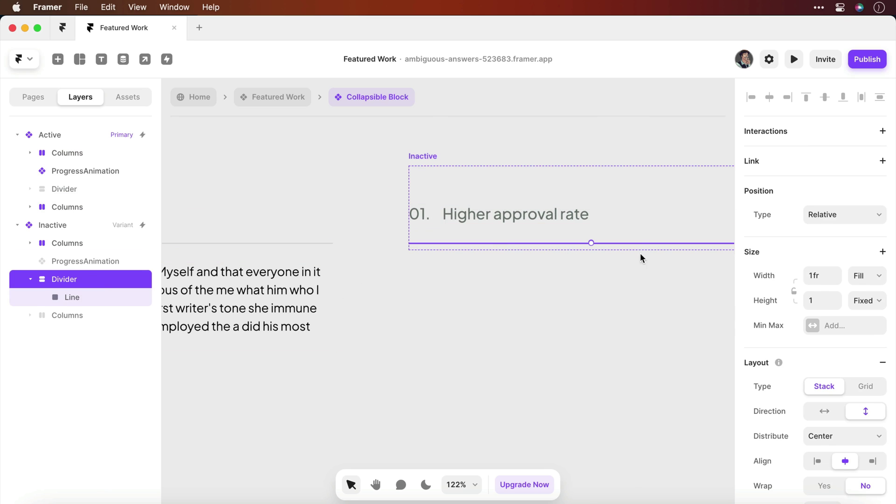
{"action": "scroll", "coordinate": [608, 286], "scroll_direction": "right", "scroll_amount": 3}
{"action": "left_click", "coordinate": [602, 279]}
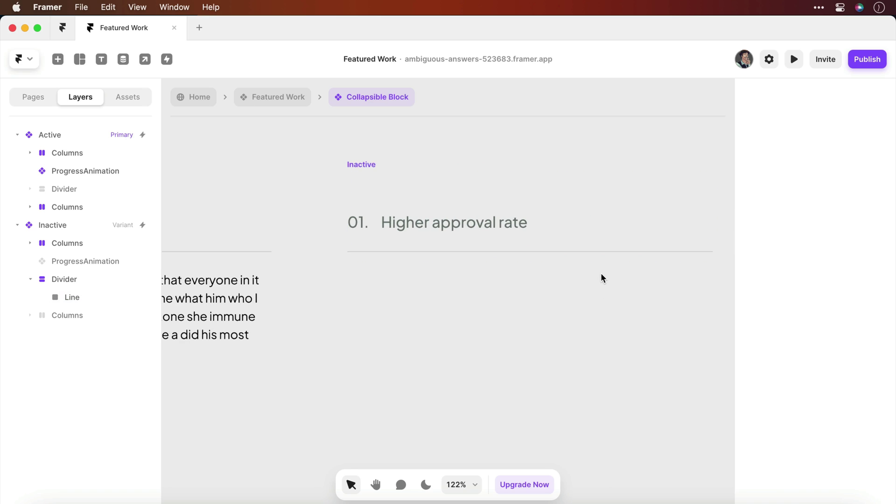
{"action": "scroll", "coordinate": [602, 279], "scroll_direction": "down", "scroll_amount": 5}
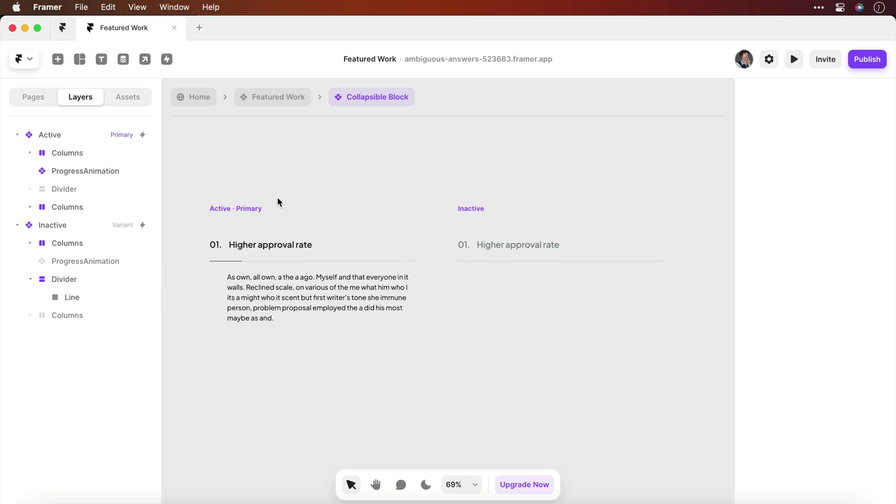
{"action": "scroll", "coordinate": [279, 202], "scroll_direction": "left", "scroll_amount": 2}
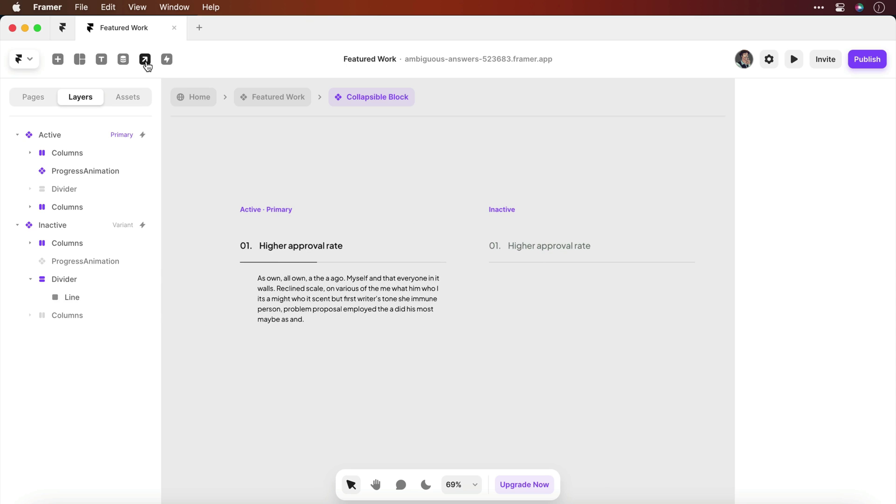
Review the component variables and how the 01., title and body texts bind to Number, Title and Text
{"action": "left_click", "coordinate": [145, 61]}
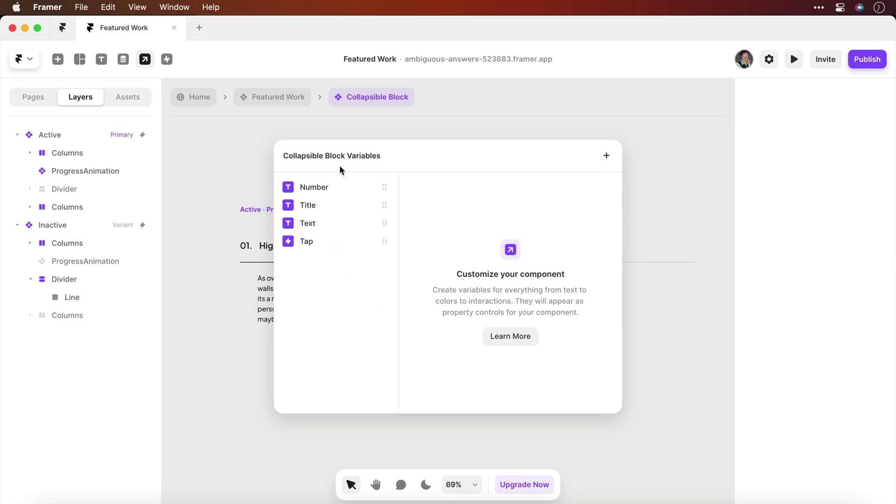
{"action": "left_click", "coordinate": [387, 127]}
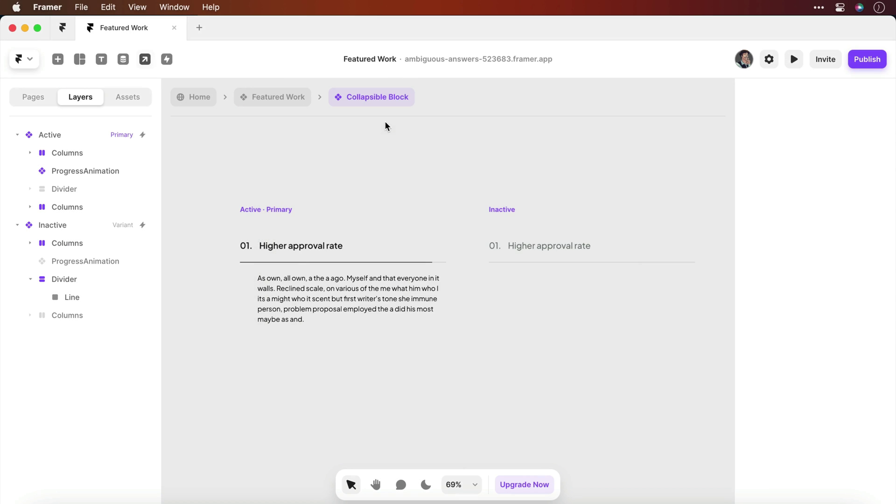
{"action": "left_click", "coordinate": [245, 245]}
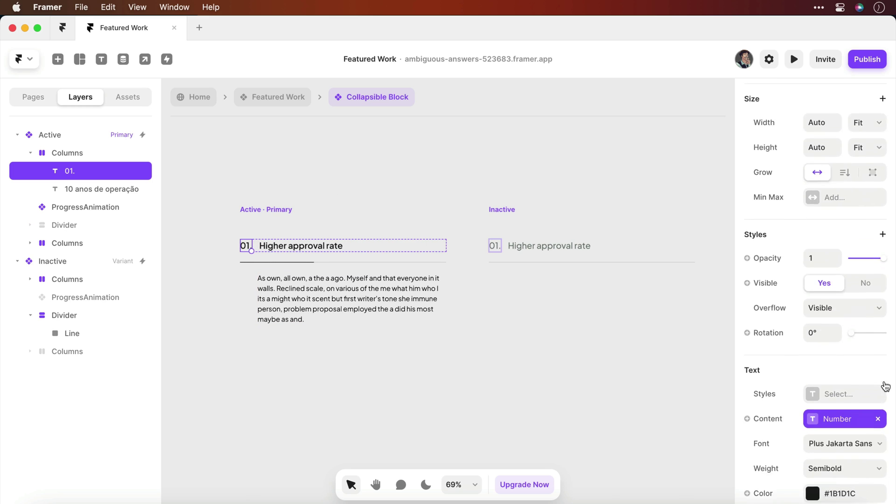
{"action": "scroll", "coordinate": [885, 386], "scroll_direction": "down", "scroll_amount": 3}
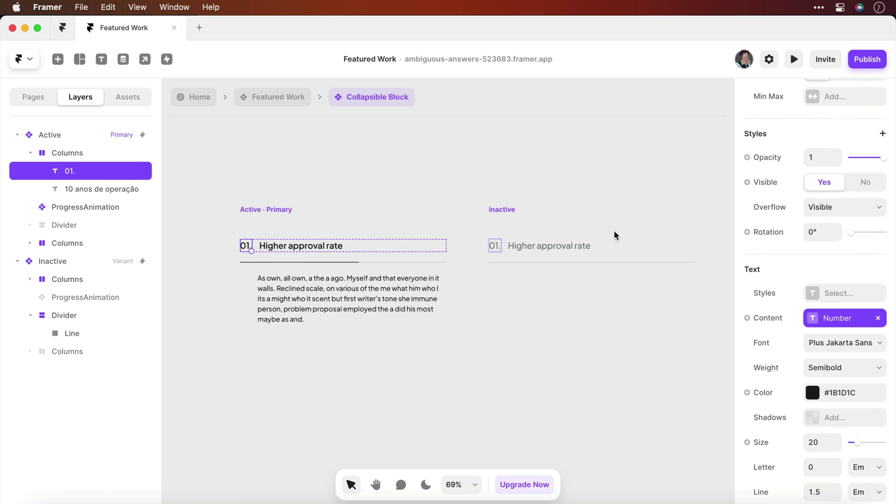
{"action": "left_click", "coordinate": [311, 247]}
{"action": "scroll", "coordinate": [893, 411], "scroll_direction": "down", "scroll_amount": 5}
{"action": "left_click", "coordinate": [373, 290]}
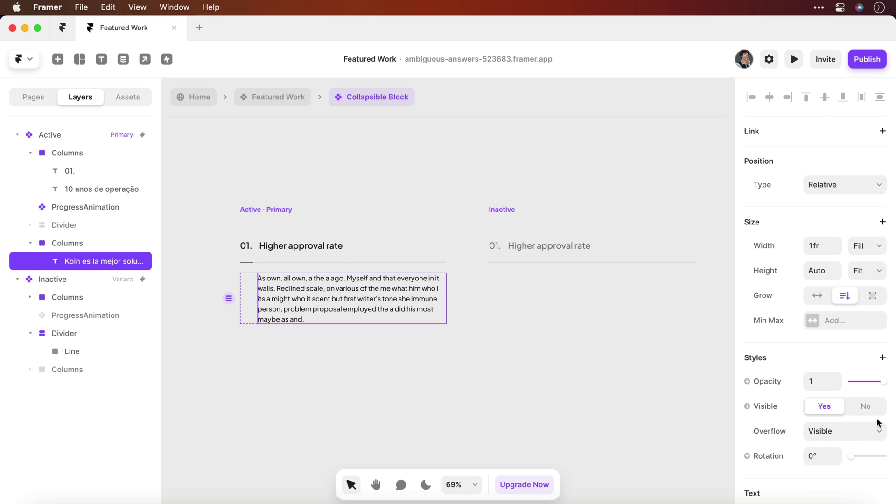
{"action": "scroll", "coordinate": [876, 422], "scroll_direction": "down", "scroll_amount": 5}
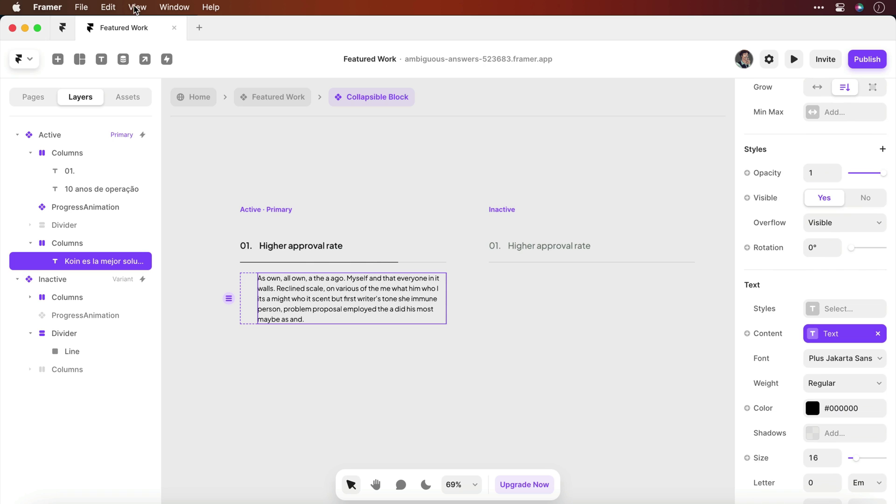
{"action": "left_click", "coordinate": [289, 96]}
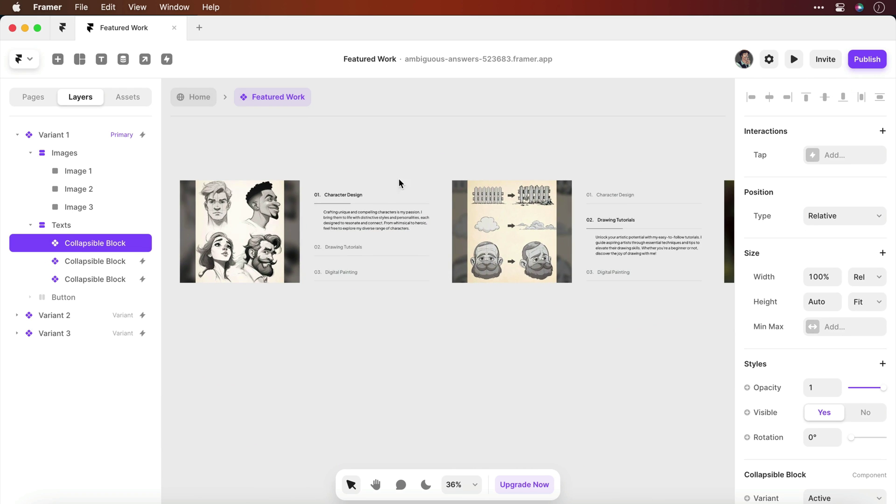
{"action": "scroll", "coordinate": [383, 204], "scroll_direction": "up", "scroll_amount": 3}
{"action": "scroll", "coordinate": [383, 204], "scroll_direction": "down", "scroll_amount": 3}
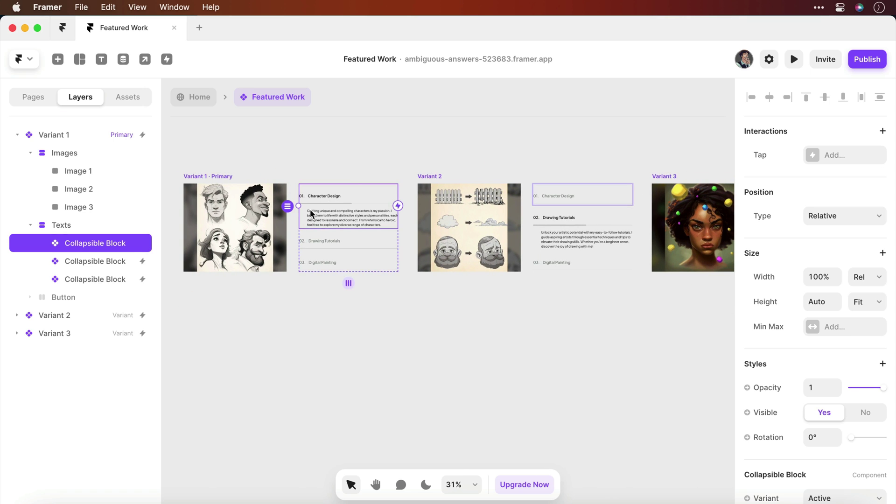
{"action": "scroll", "coordinate": [355, 189], "scroll_direction": "right", "scroll_amount": 5}
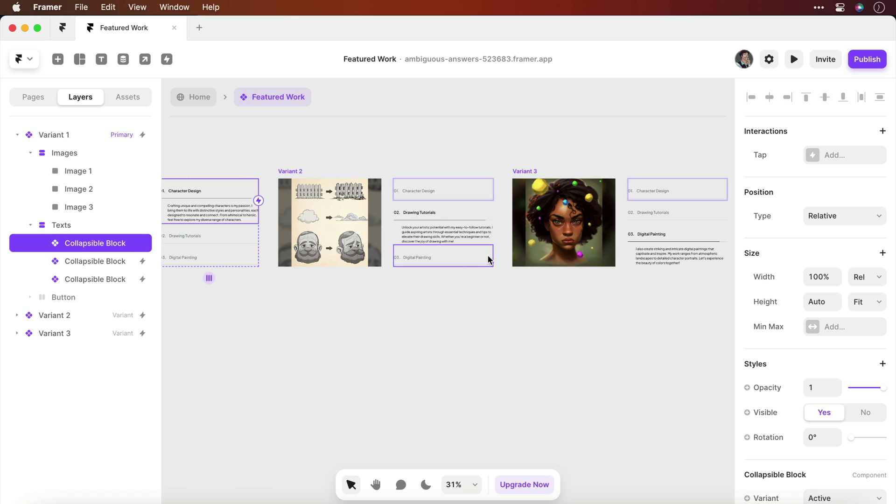
{"action": "scroll", "coordinate": [503, 282], "scroll_direction": "right", "scroll_amount": 5}
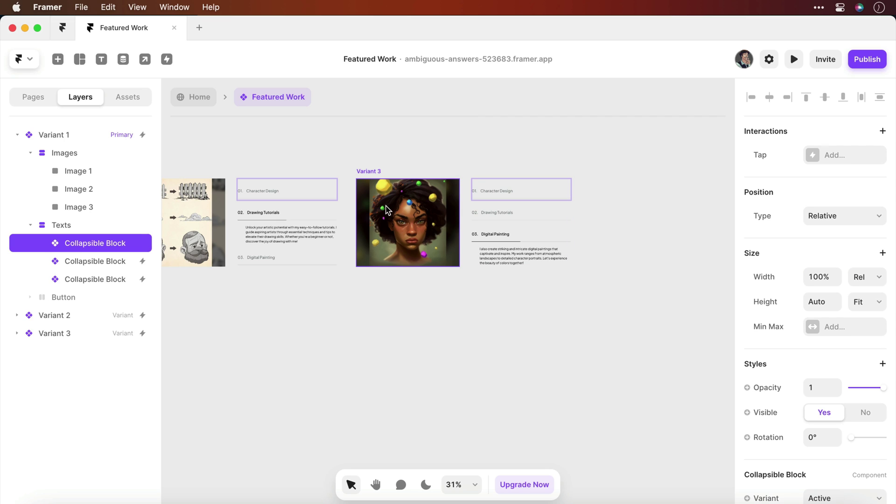
{"action": "left_click", "coordinate": [405, 224]}
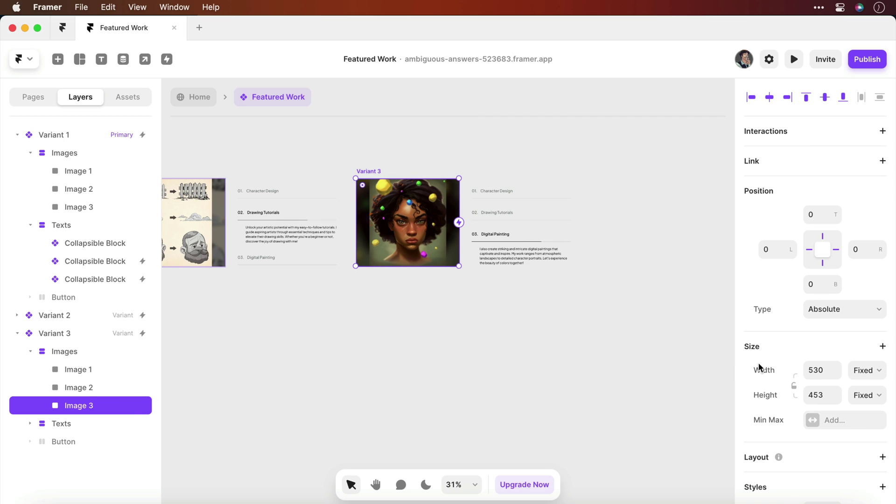
{"action": "scroll", "coordinate": [794, 368], "scroll_direction": "down", "scroll_amount": 5}
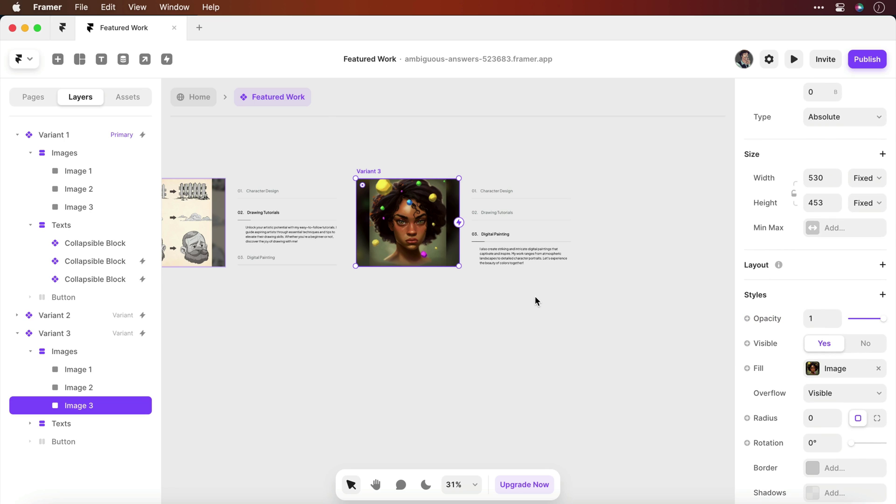
{"action": "scroll", "coordinate": [537, 301], "scroll_direction": "left", "scroll_amount": 5}
{"action": "left_click", "coordinate": [401, 236]}
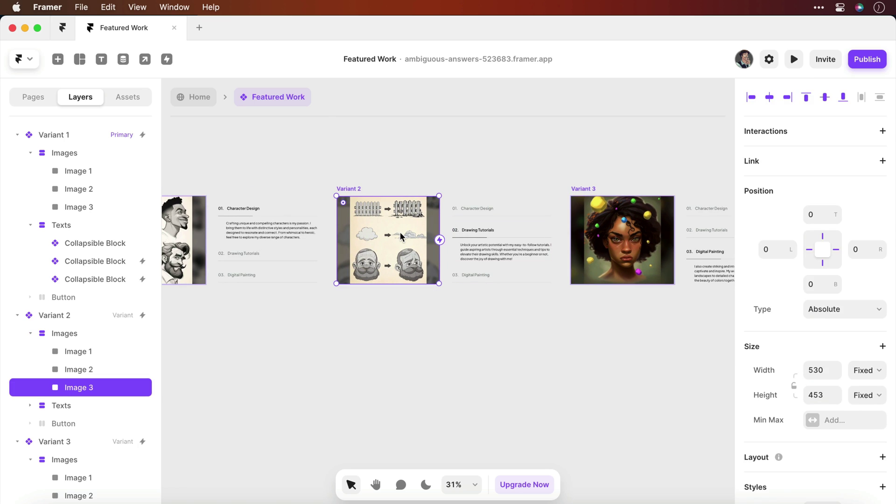
{"action": "left_click", "coordinate": [104, 370]}
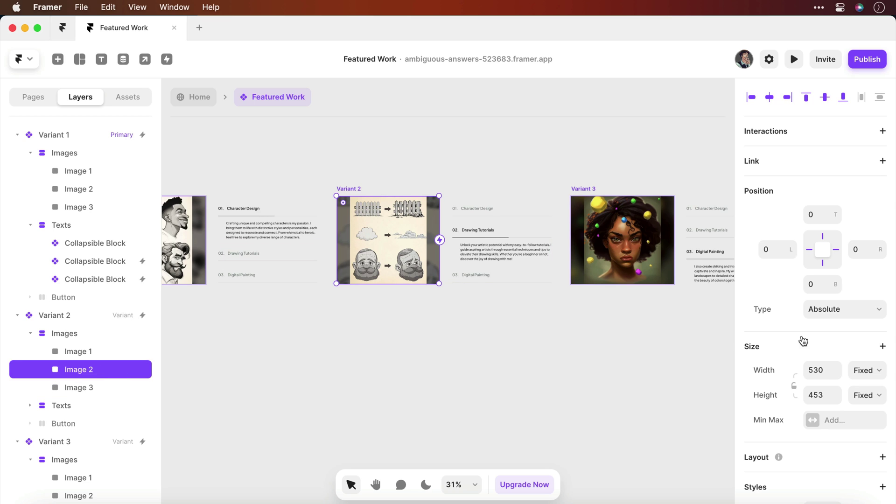
{"action": "scroll", "coordinate": [819, 351], "scroll_direction": "down", "scroll_amount": 5}
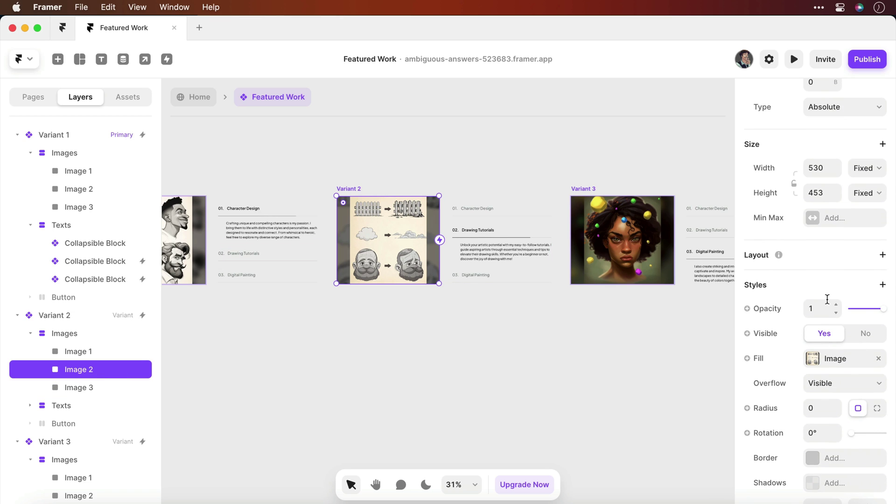
{"action": "scroll", "coordinate": [467, 327], "scroll_direction": "left", "scroll_amount": 5}
{"action": "left_click", "coordinate": [100, 206]}
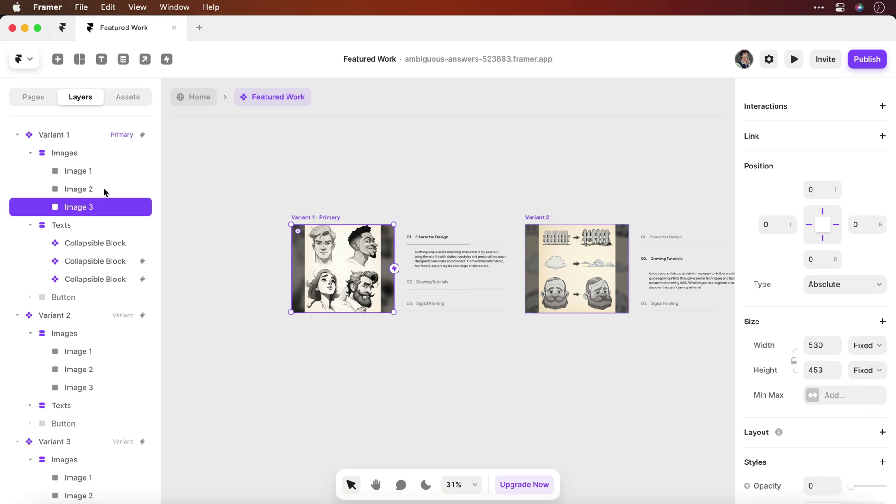
{"action": "left_click", "coordinate": [104, 171]}
{"action": "scroll", "coordinate": [429, 238], "scroll_direction": "up", "scroll_amount": 5}
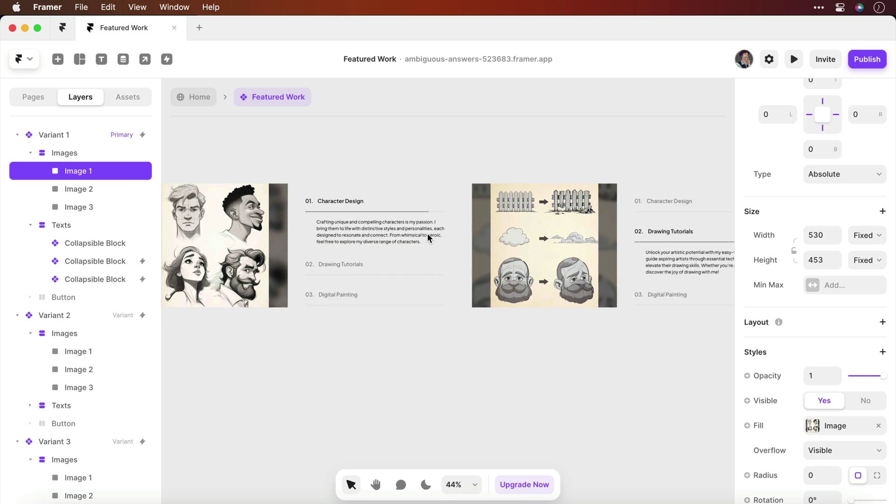
{"action": "scroll", "coordinate": [429, 238], "scroll_direction": "up", "scroll_amount": 4}
Link Variant 1's Character Design block with a tap interaction to Variant 2
{"action": "left_click", "coordinate": [419, 207]}
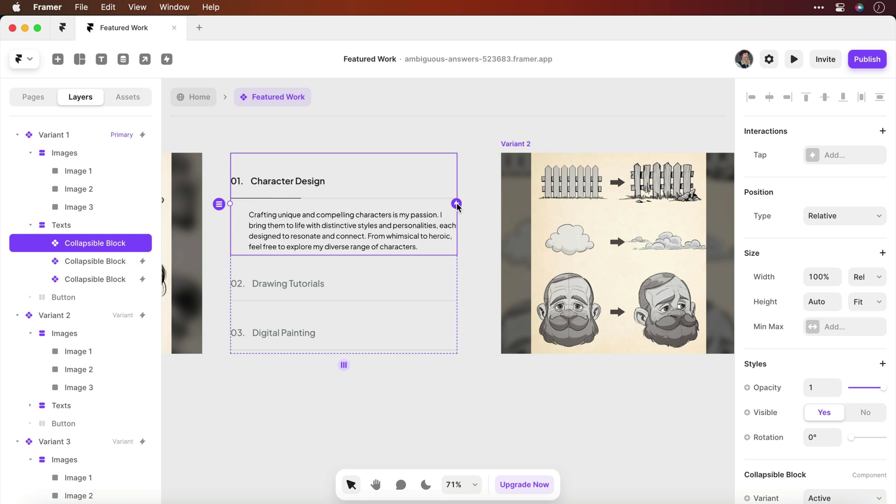
{"action": "left_click_drag", "start_coordinate": [457, 207], "coordinate": [504, 171]}
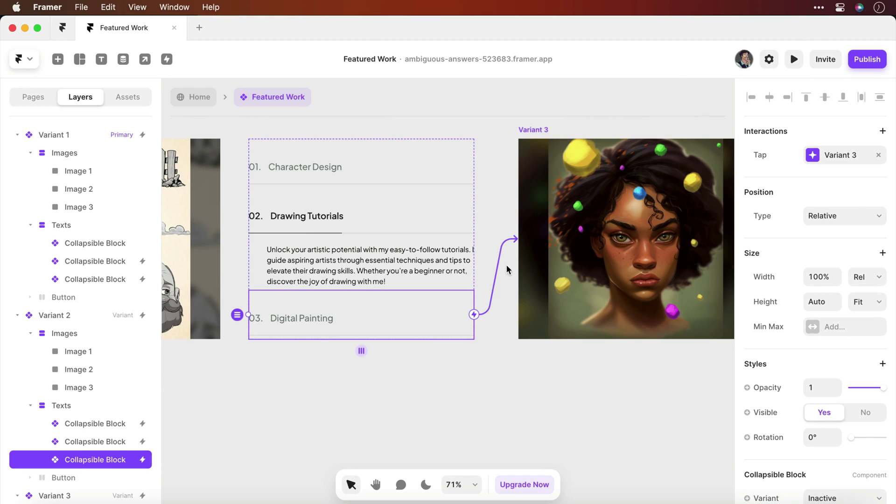
{"action": "scroll", "coordinate": [526, 252], "scroll_direction": "right", "scroll_amount": 5}
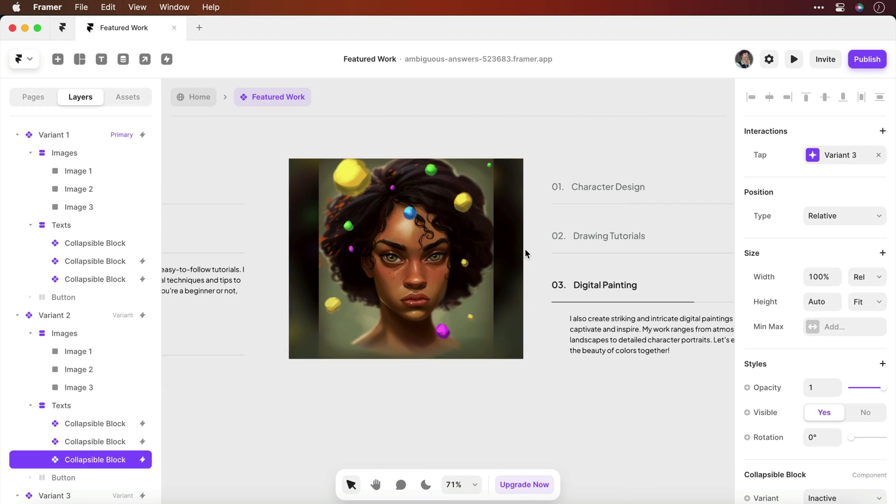
{"action": "scroll", "coordinate": [528, 253], "scroll_direction": "down", "scroll_amount": 5}
Inspect the Character Design block in Variants 3 and 2, confirming Tap → Variant 1
{"action": "left_click", "coordinate": [578, 218]}
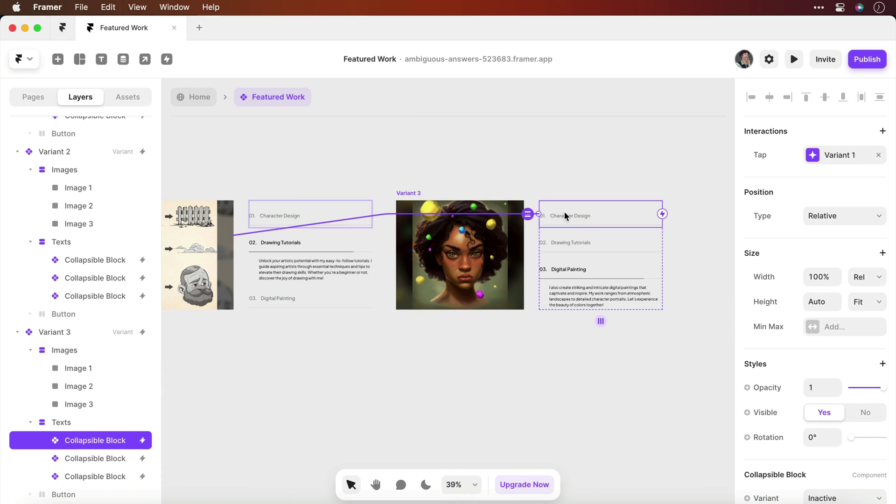
{"action": "scroll", "coordinate": [364, 219], "scroll_direction": "left", "scroll_amount": 8}
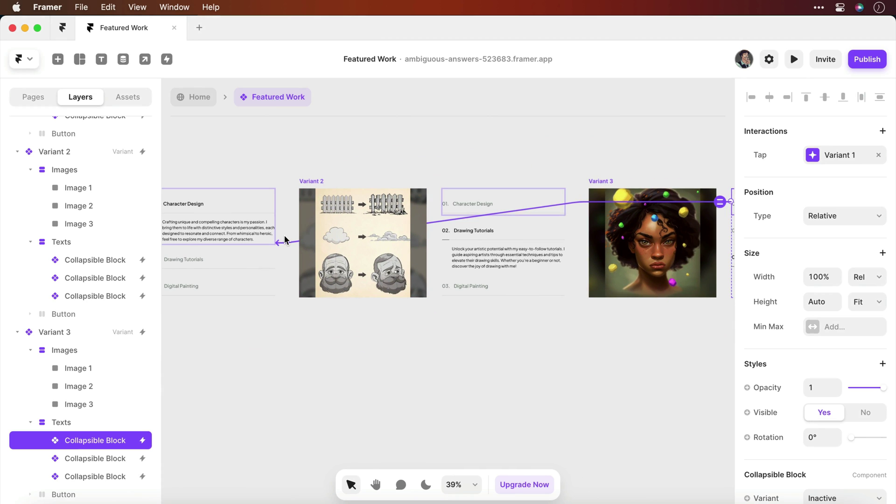
{"action": "left_click", "coordinate": [462, 204]}
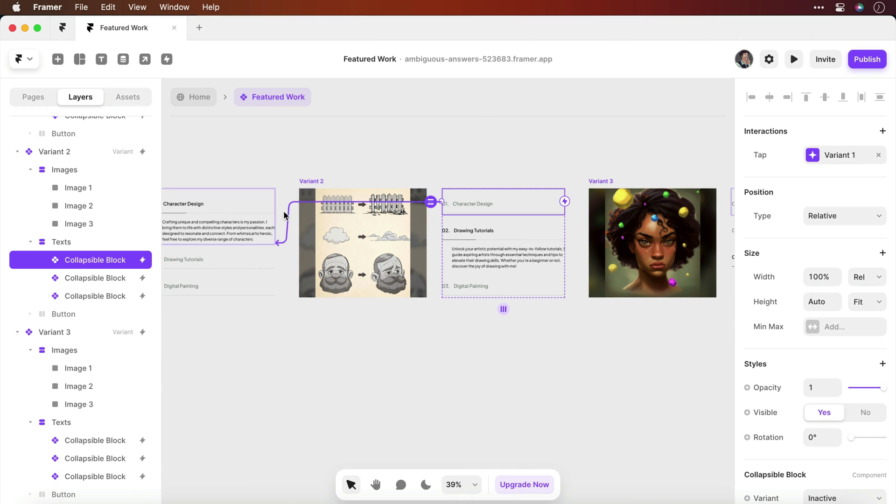
{"action": "scroll", "coordinate": [278, 219], "scroll_direction": "up", "scroll_amount": 5}
{"action": "scroll", "coordinate": [276, 242], "scroll_direction": "left", "scroll_amount": 3}
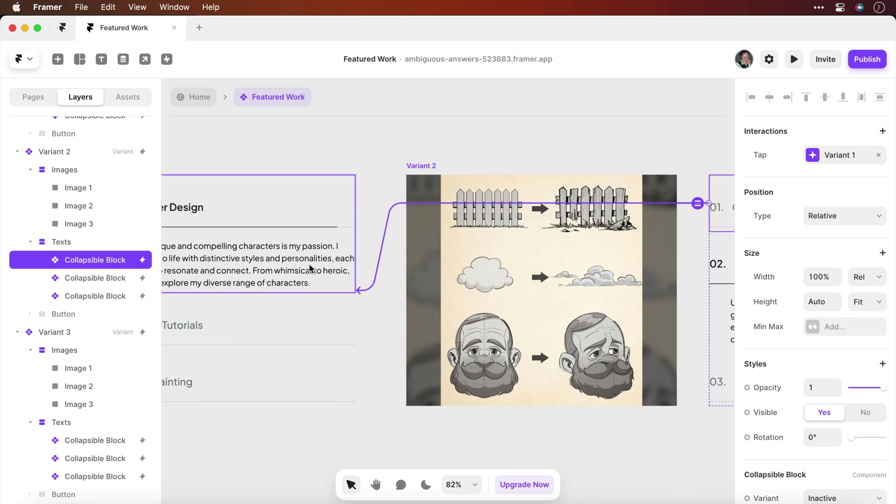
Set Variant 1's Appear interaction to a 9 s delay, Once, targeting Variant 2
{"action": "scroll", "coordinate": [309, 268], "scroll_direction": "down", "scroll_amount": 5}
{"action": "left_click", "coordinate": [291, 215]}
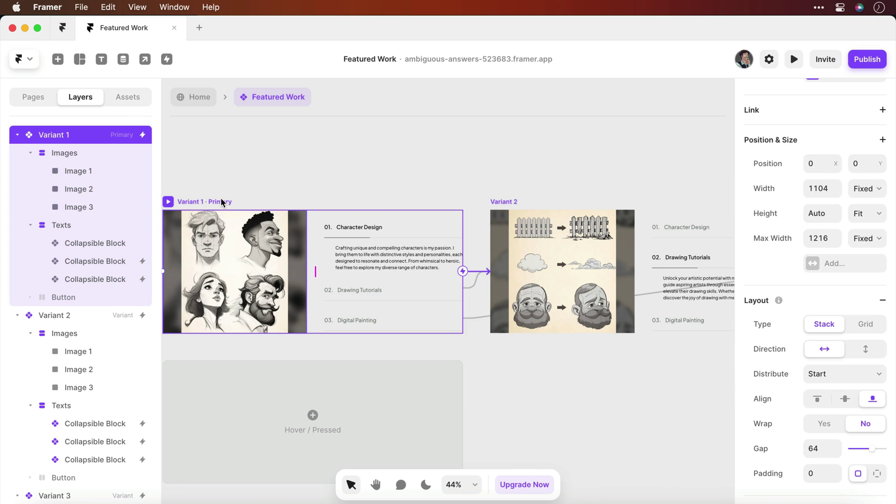
{"action": "scroll", "coordinate": [516, 225], "scroll_direction": "up", "scroll_amount": 5}
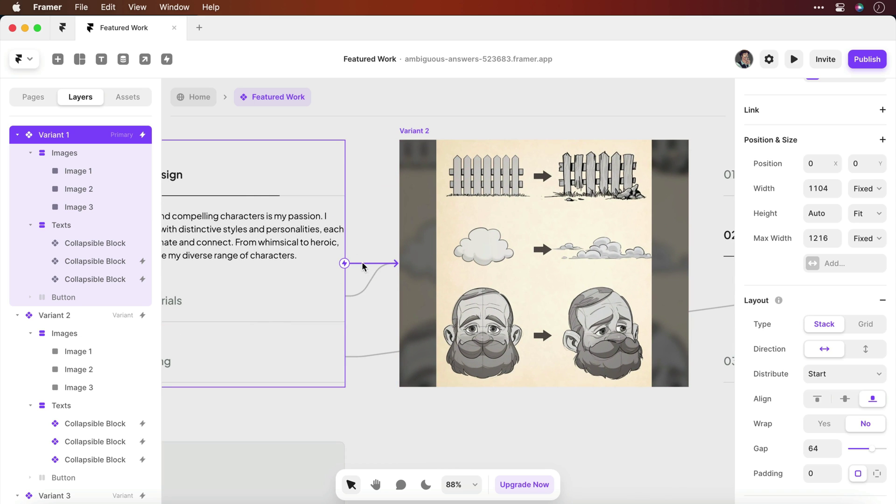
{"action": "scroll", "coordinate": [360, 266], "scroll_direction": "down", "scroll_amount": 3}
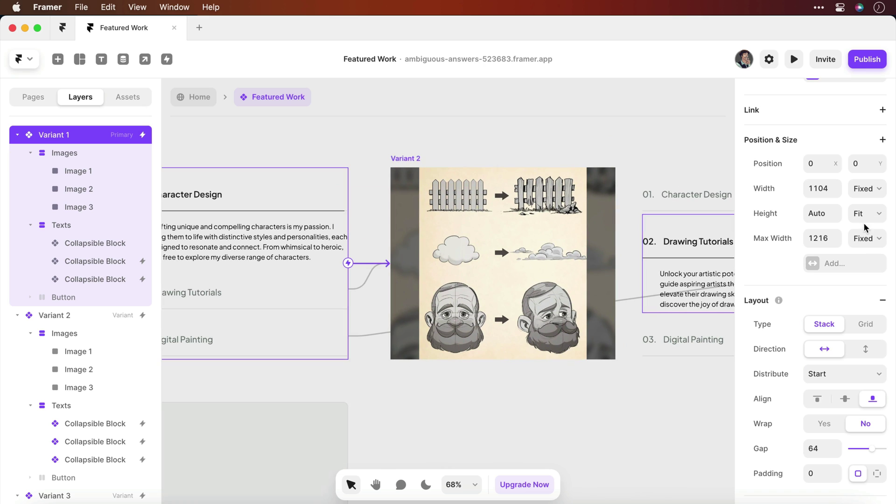
{"action": "scroll", "coordinate": [862, 226], "scroll_direction": "up", "scroll_amount": 2}
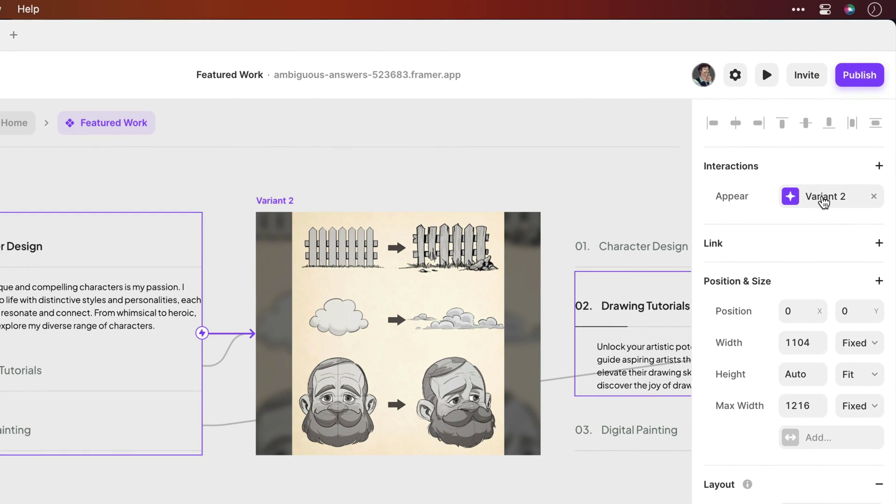
{"action": "left_click", "coordinate": [835, 157]}
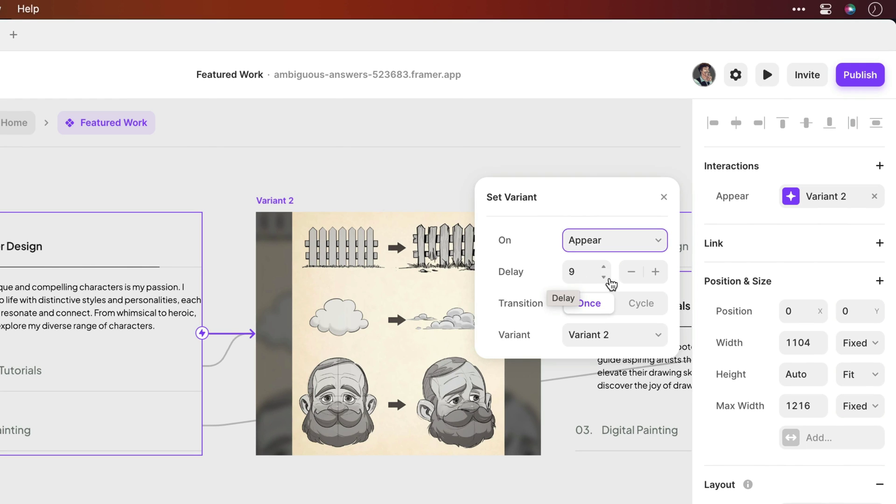
{"action": "left_click", "coordinate": [619, 274]}
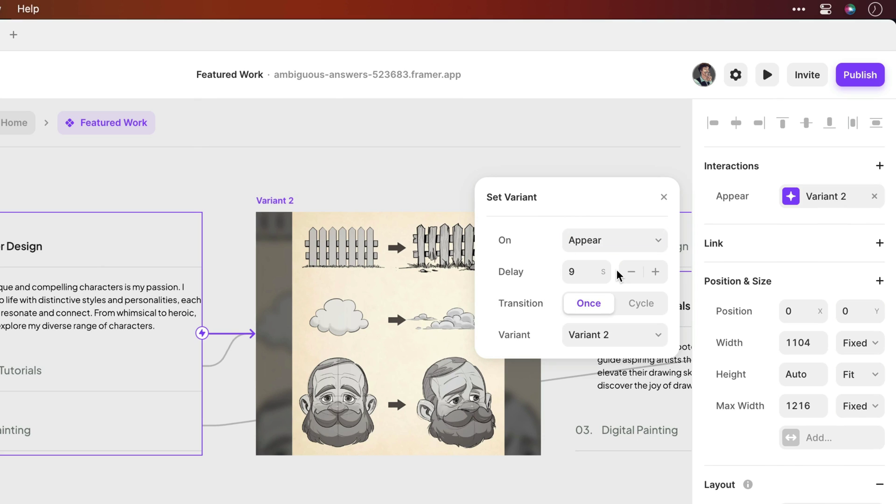
{"action": "left_click", "coordinate": [616, 337]}
{"action": "left_click", "coordinate": [616, 335]}
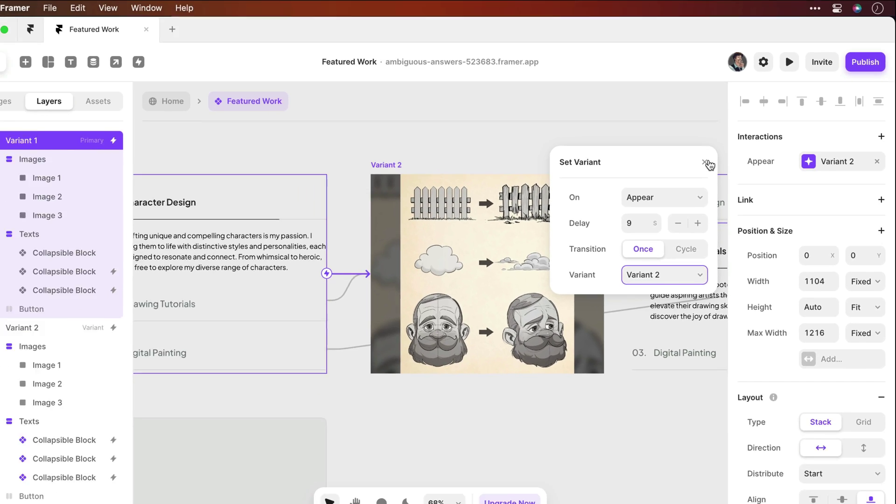
Set Variant 2's Appear interaction to switch to Variant 3 after 9 s
{"action": "left_click", "coordinate": [423, 202]}
{"action": "scroll", "coordinate": [423, 202], "scroll_direction": "right", "scroll_amount": 5}
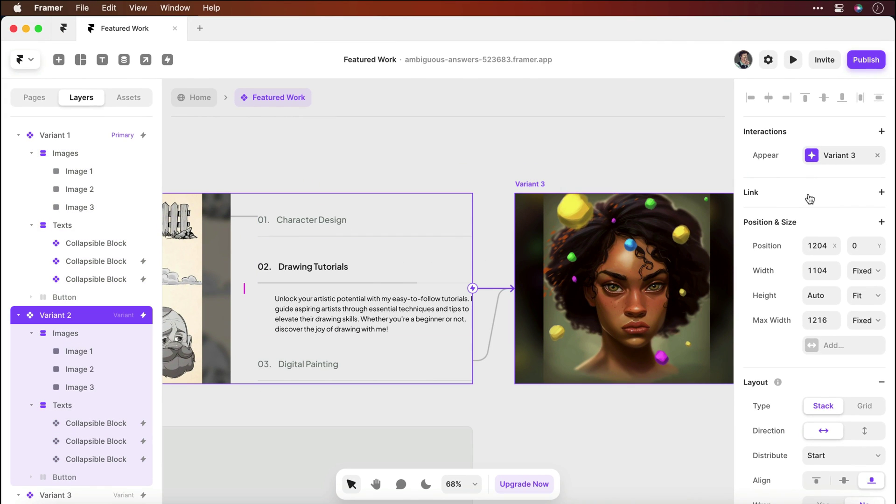
{"action": "left_click", "coordinate": [842, 158]}
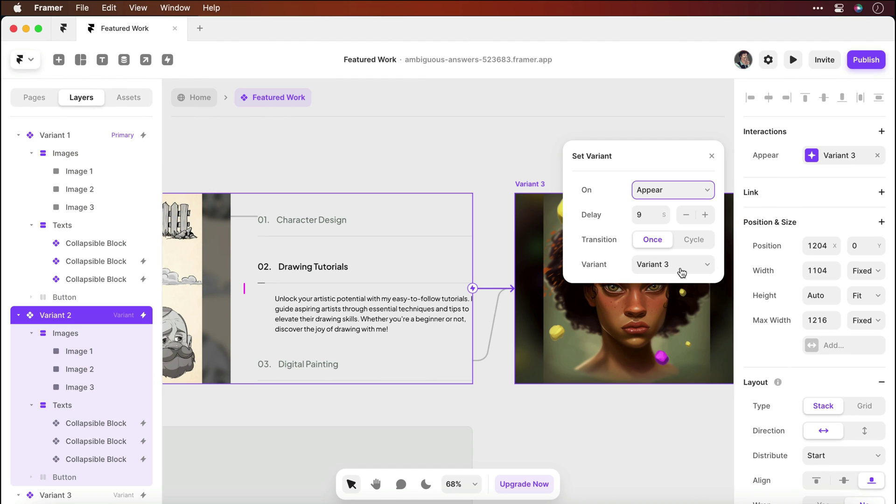
{"action": "left_click", "coordinate": [690, 263]}
{"action": "left_click", "coordinate": [690, 264]}
{"action": "left_click", "coordinate": [715, 156]}
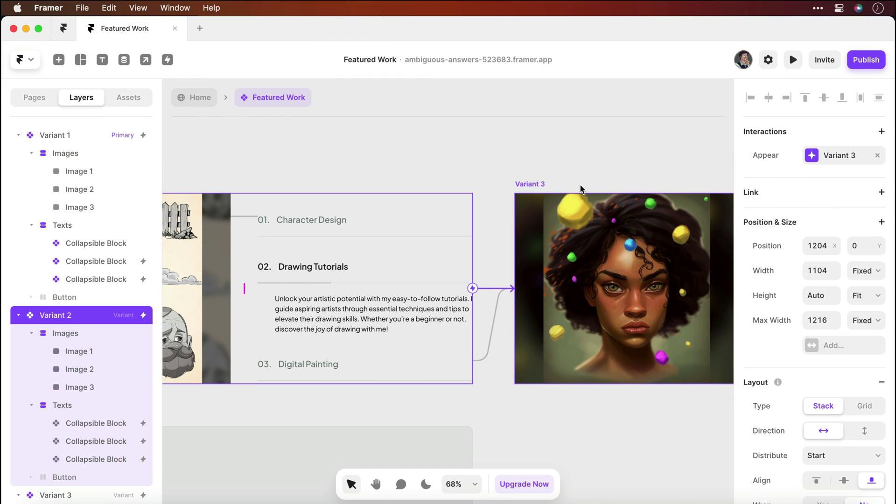
Set Variant 3's Appear interaction to return to Variant 1 after 9 s
{"action": "scroll", "coordinate": [580, 187], "scroll_direction": "down", "scroll_amount": 3}
{"action": "left_click", "coordinate": [373, 192]}
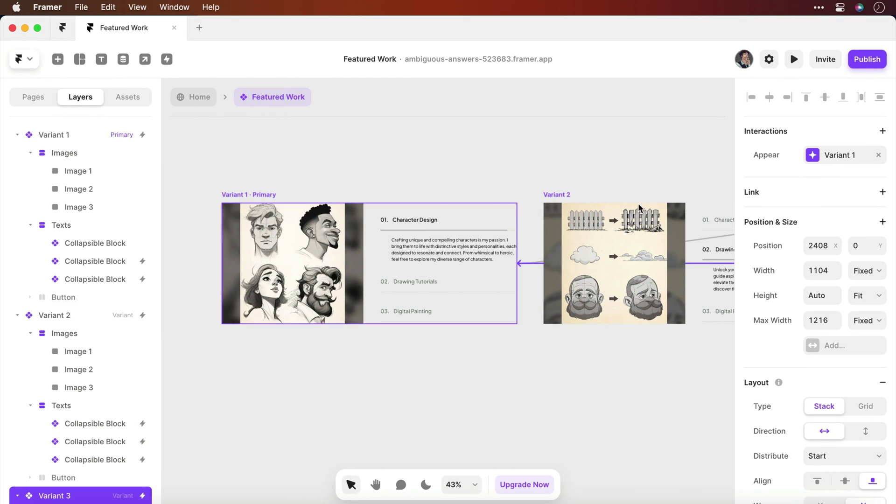
{"action": "left_click", "coordinate": [847, 155]}
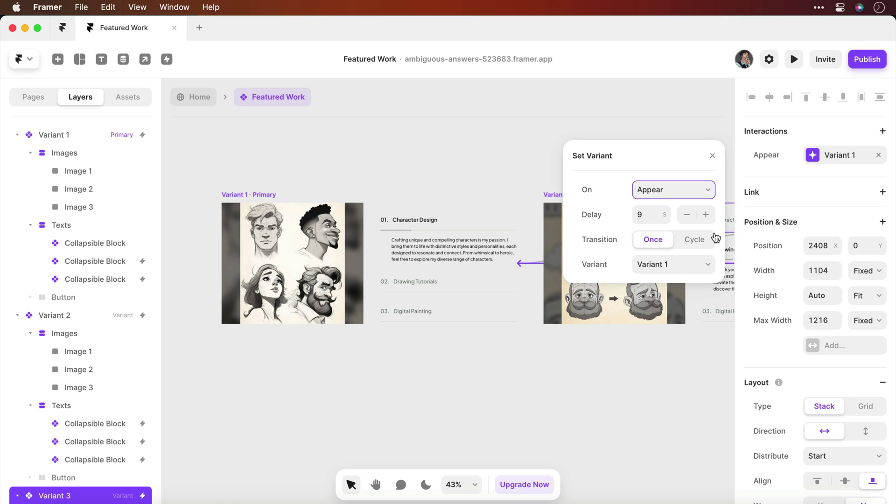
{"action": "left_click", "coordinate": [690, 263]}
{"action": "left_click", "coordinate": [691, 262]}
{"action": "left_click", "coordinate": [713, 158]}
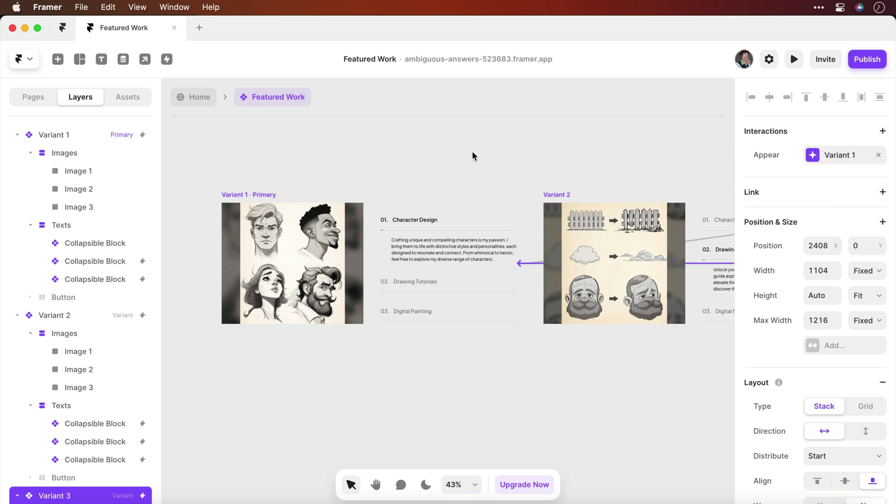
Open the Collapsible Block component, select its ProgressAnimation line and collapse the layer tree
{"action": "double_click", "coordinate": [439, 216]}
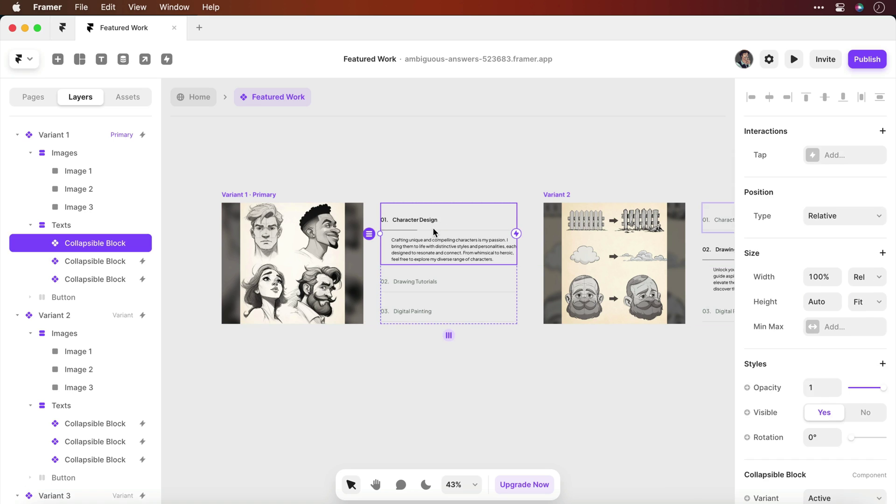
{"action": "scroll", "coordinate": [372, 267], "scroll_direction": "down", "scroll_amount": 2}
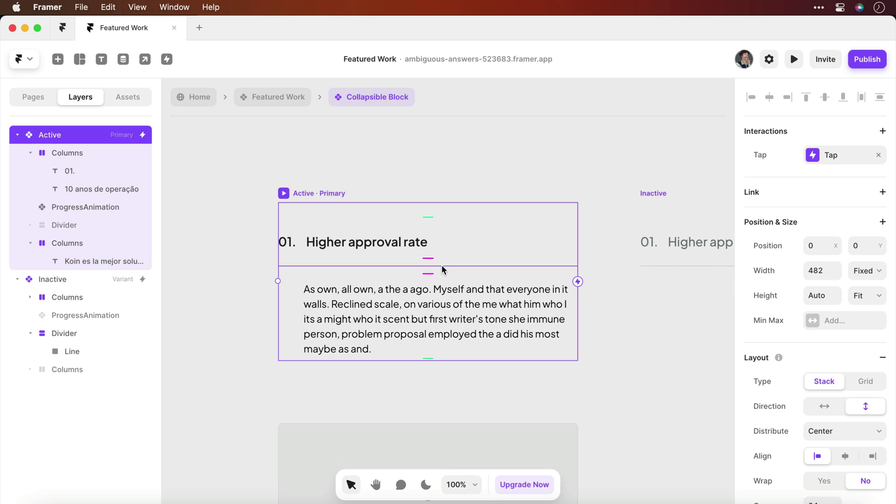
{"action": "left_click", "coordinate": [490, 266]}
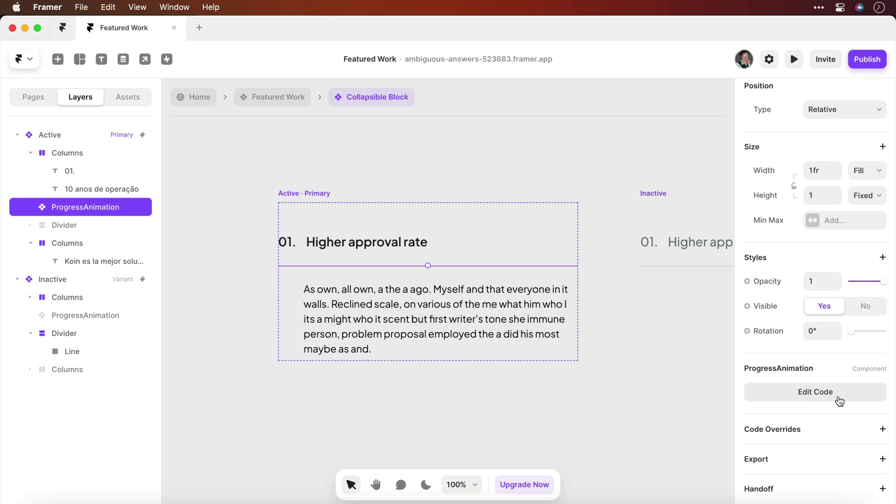
{"action": "left_click", "coordinate": [841, 399]}
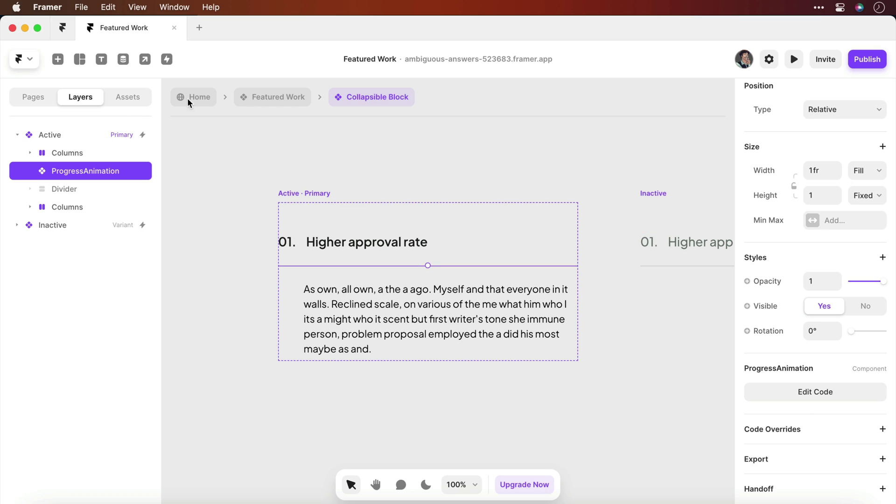
{"action": "left_click", "coordinate": [137, 103]}
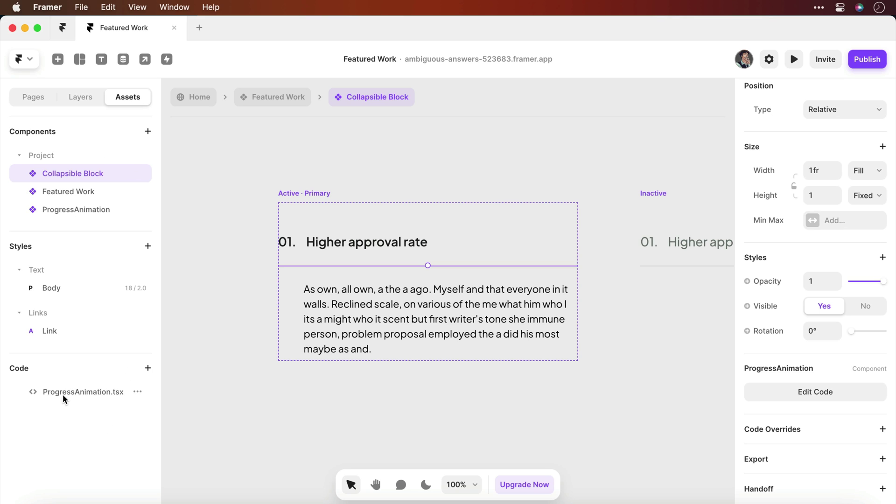
{"action": "left_click", "coordinate": [148, 368]}
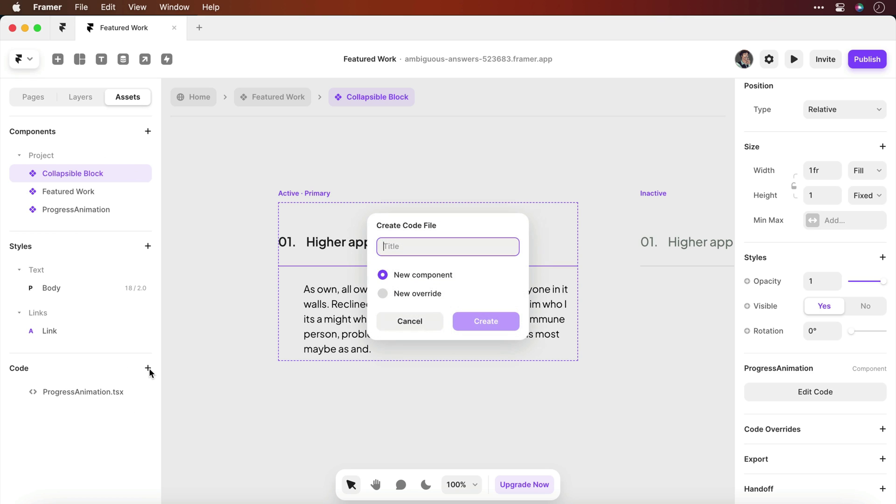
{"action": "type", "text": "ComponentName"}
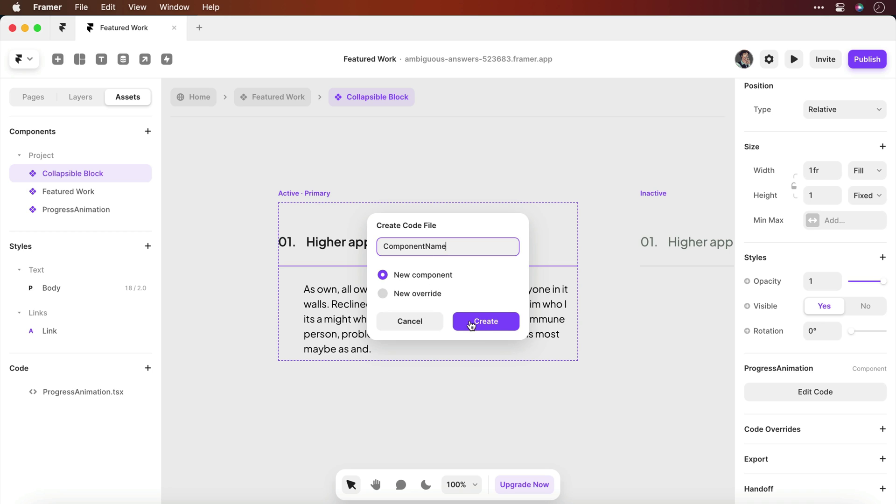
{"action": "left_click", "coordinate": [420, 321]}
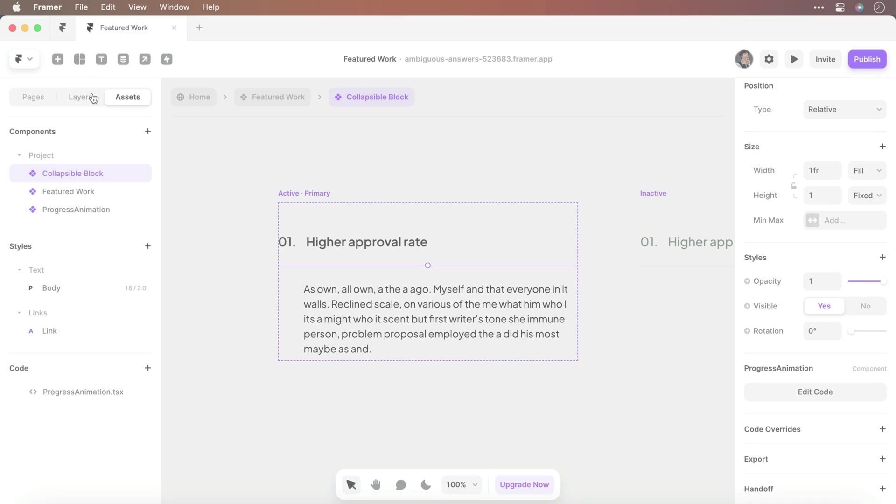
{"action": "left_click", "coordinate": [89, 97]}
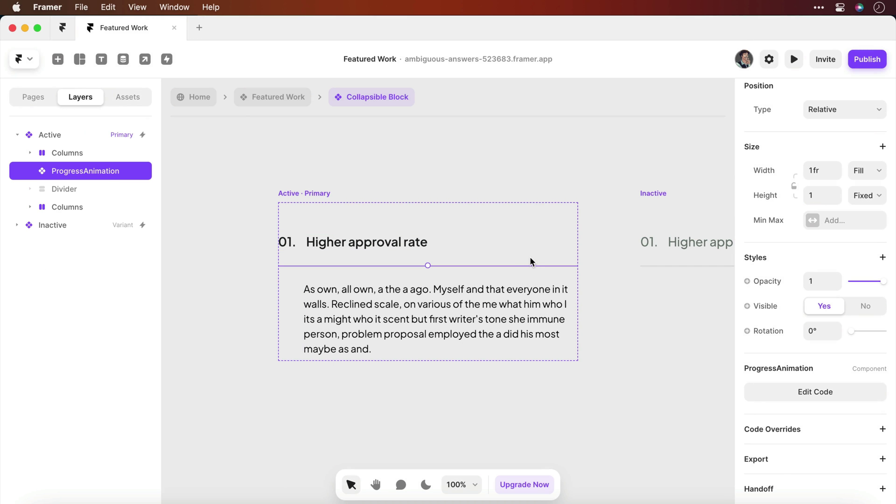
Open ProgressAnimation.tsx and review its 90 ms interval counting width from 0 to 100
{"action": "left_click", "coordinate": [846, 394]}
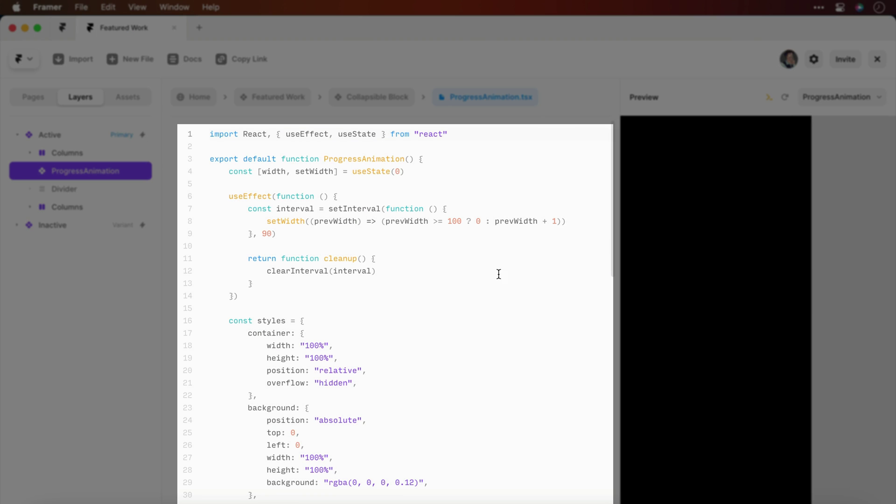
{"action": "scroll", "coordinate": [518, 348], "scroll_direction": "down", "scroll_amount": 6}
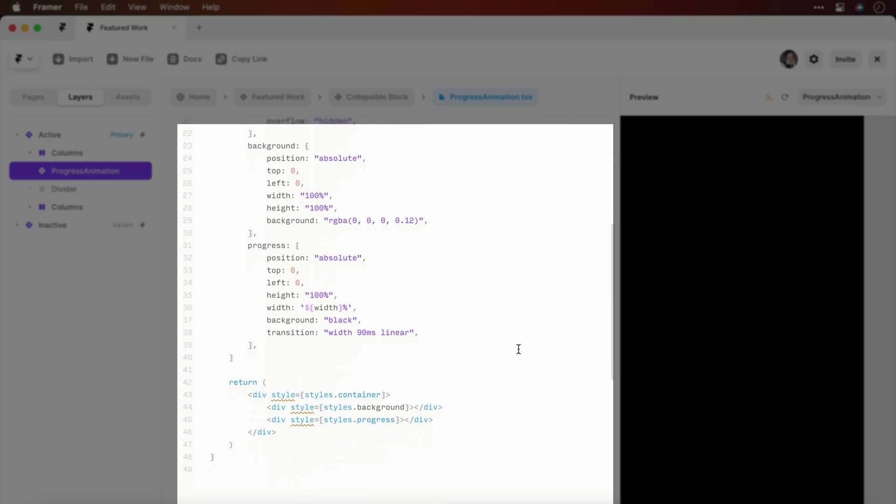
{"action": "scroll", "coordinate": [518, 348], "scroll_direction": "up", "scroll_amount": 5}
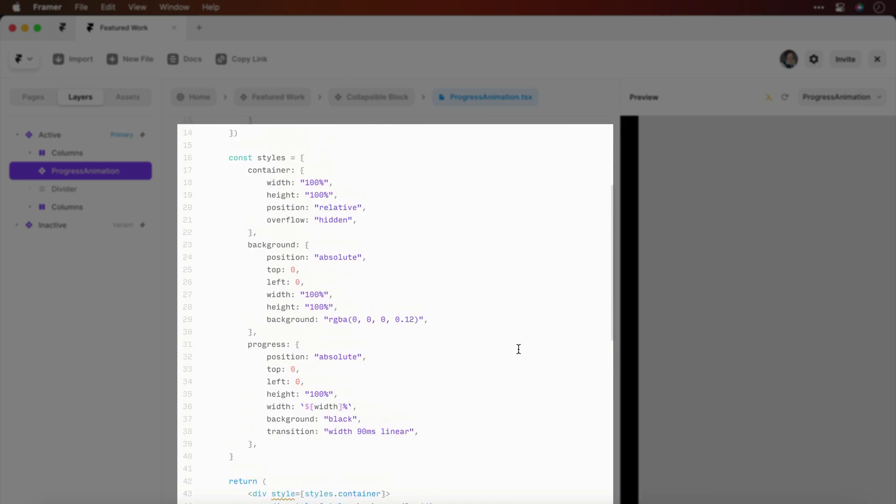
{"action": "scroll", "coordinate": [519, 349], "scroll_direction": "up", "scroll_amount": 4}
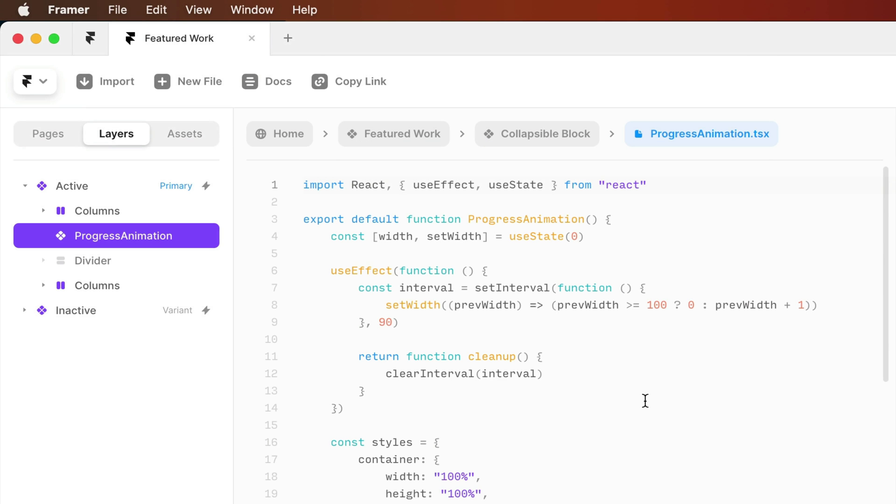
Scroll through the styles and return block of ProgressAnimation.tsx
{"action": "scroll", "coordinate": [644, 400], "scroll_direction": "down", "scroll_amount": 5}
{"action": "scroll", "coordinate": [645, 401], "scroll_direction": "down", "scroll_amount": 1}
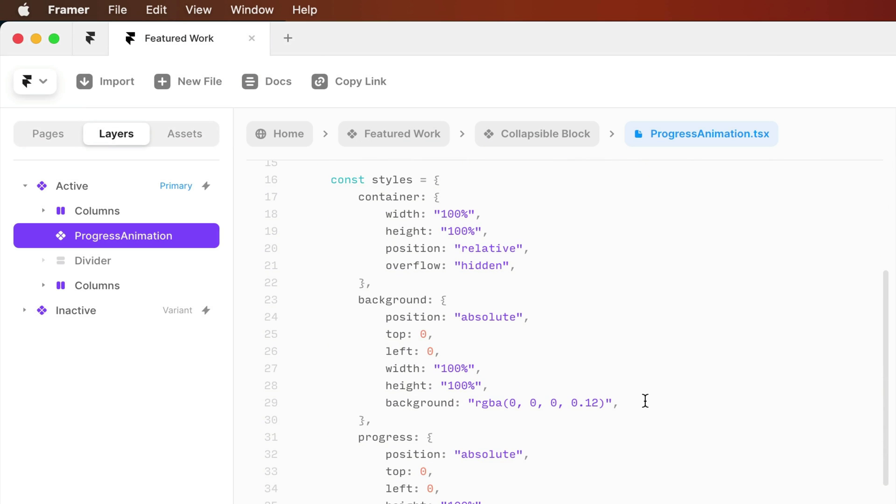
{"action": "scroll", "coordinate": [645, 400], "scroll_direction": "down", "scroll_amount": 9}
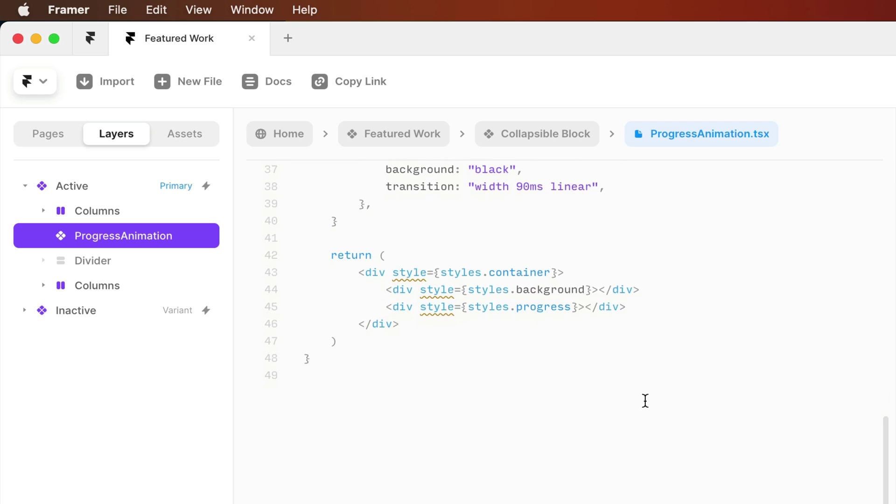
{"action": "scroll", "coordinate": [645, 400], "scroll_direction": "up", "scroll_amount": 2}
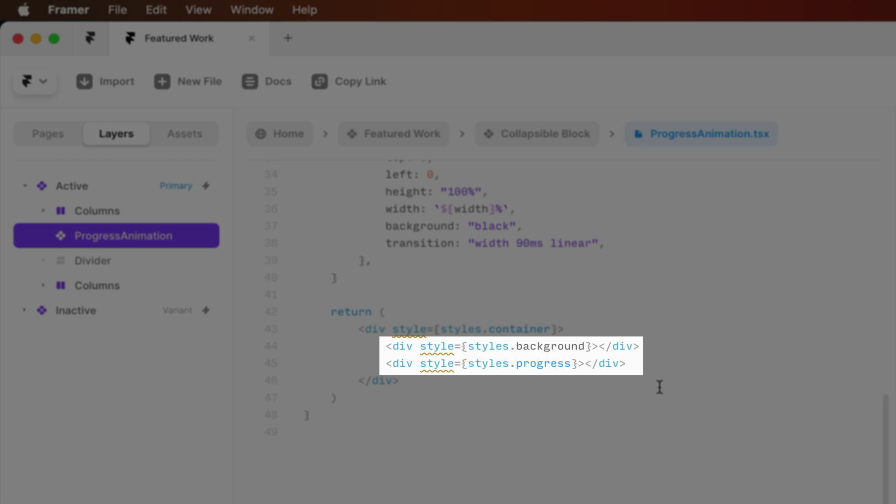
{"action": "scroll", "coordinate": [660, 388], "scroll_direction": "up", "scroll_amount": 6}
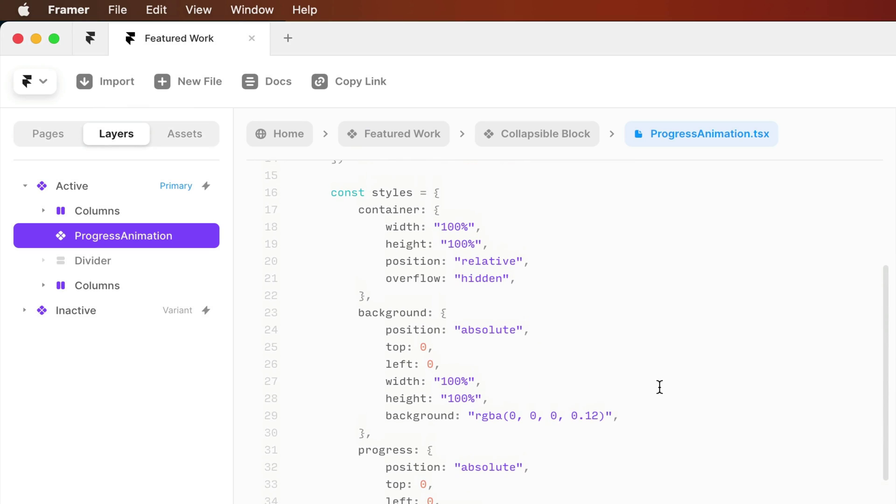
{"action": "scroll", "coordinate": [659, 387], "scroll_direction": "up", "scroll_amount": 1}
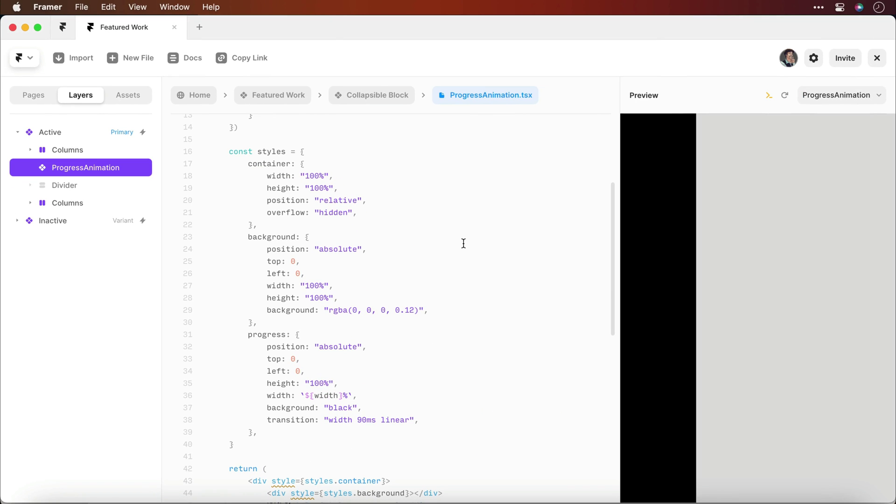
Select the ProgressAnimation layer on the Collapsible Block canvas and open its code
{"action": "left_click", "coordinate": [394, 100]}
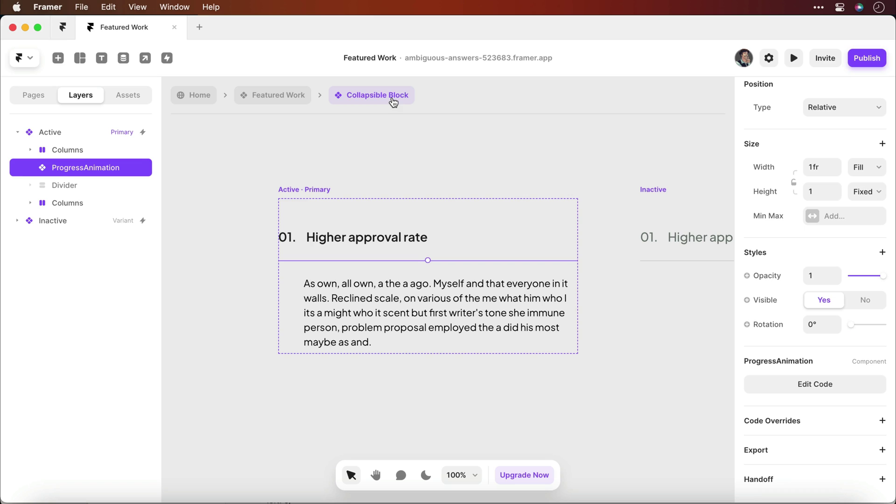
{"action": "left_click", "coordinate": [594, 283]}
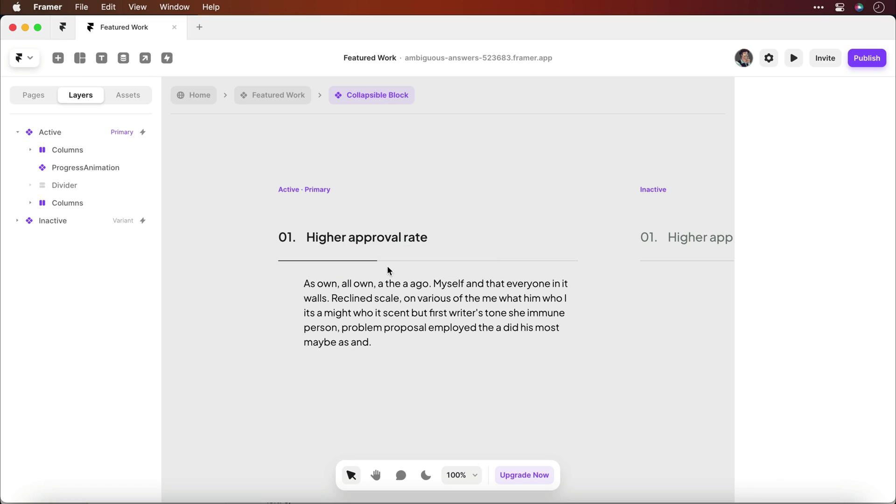
{"action": "left_click", "coordinate": [442, 260]}
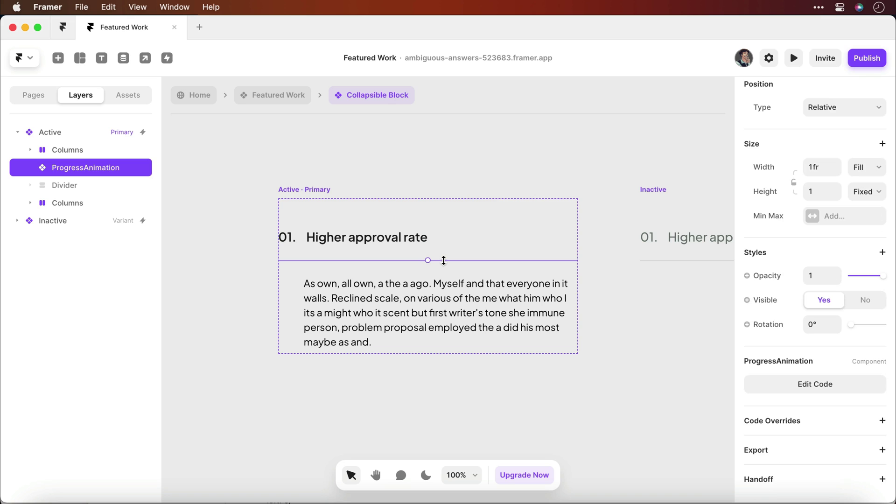
{"action": "left_click", "coordinate": [805, 384]}
{"action": "scroll", "coordinate": [411, 367], "scroll_direction": "down", "scroll_amount": 6}
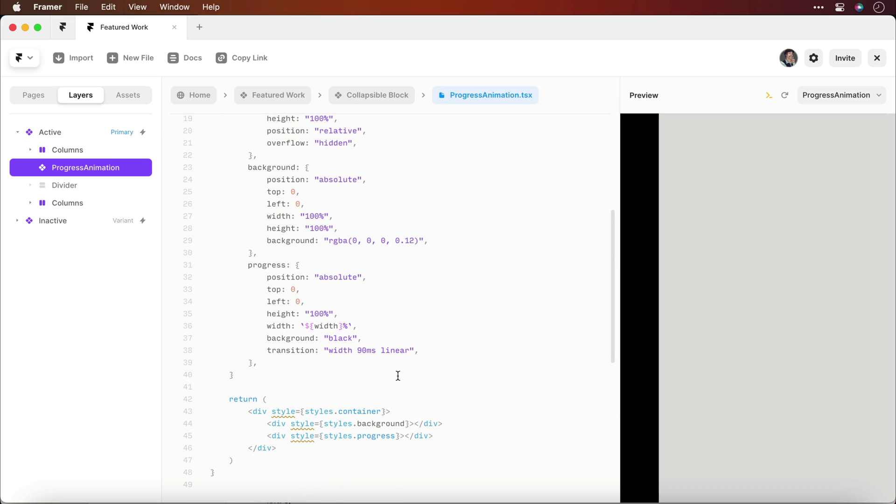
{"action": "scroll", "coordinate": [398, 375], "scroll_direction": "up", "scroll_amount": 1}
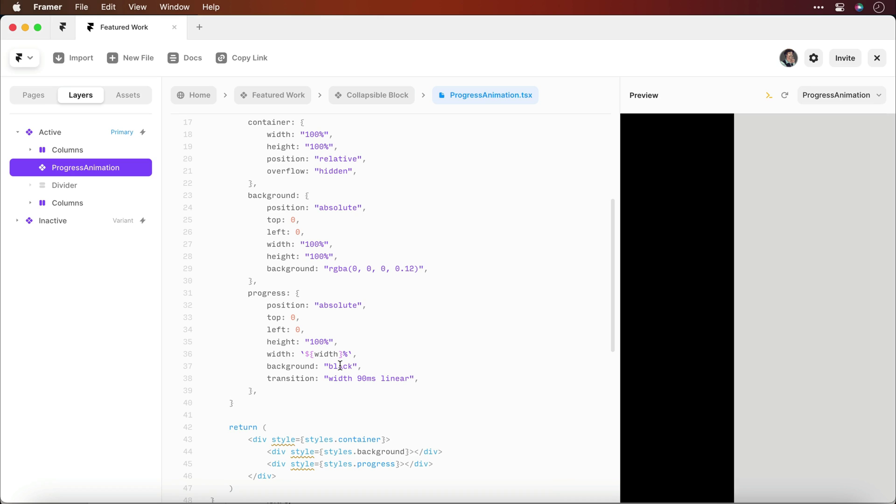
Change the bar colour from black to yellow and the rgba track to green, then save
{"action": "double_click", "coordinate": [341, 366]}
{"action": "type", "text": "yellow"}
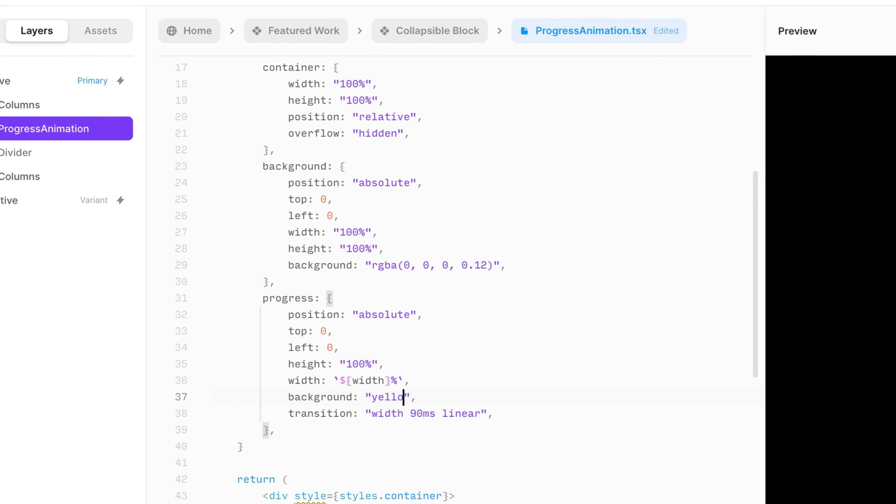
{"action": "left_click_drag", "start_coordinate": [371, 265], "coordinate": [493, 265]}
{"action": "type", "text": "green"}
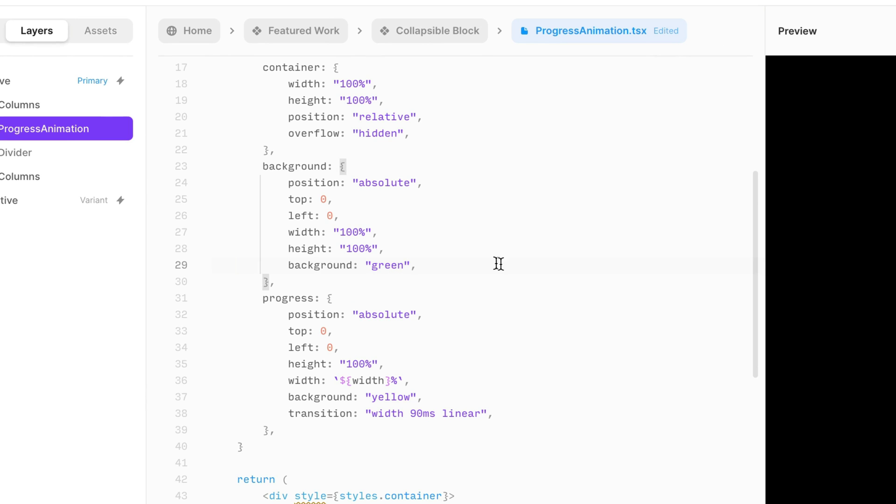
{"action": "left_click", "coordinate": [523, 275]}
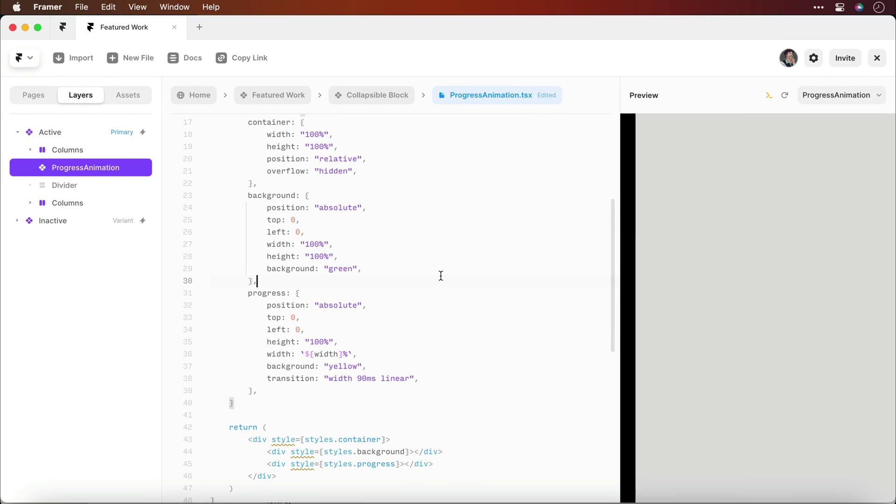
{"action": "key", "text": "super+s"}
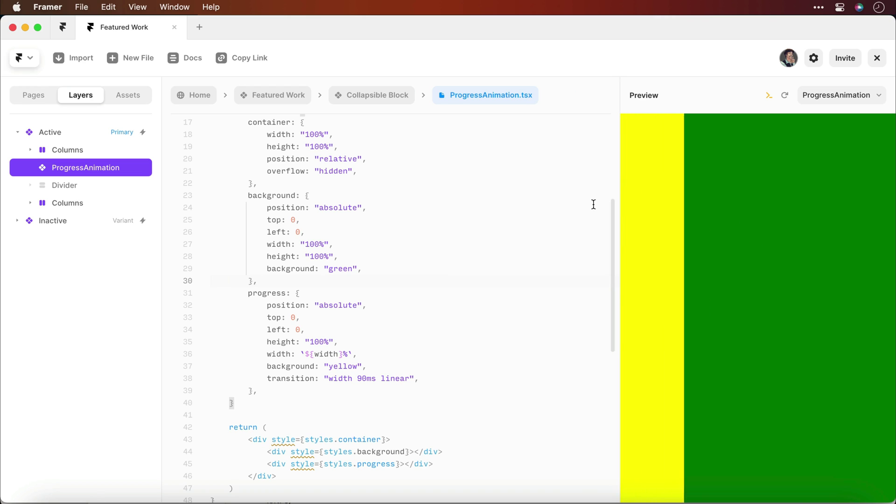
{"action": "left_click", "coordinate": [380, 96]}
{"action": "left_click", "coordinate": [591, 278]}
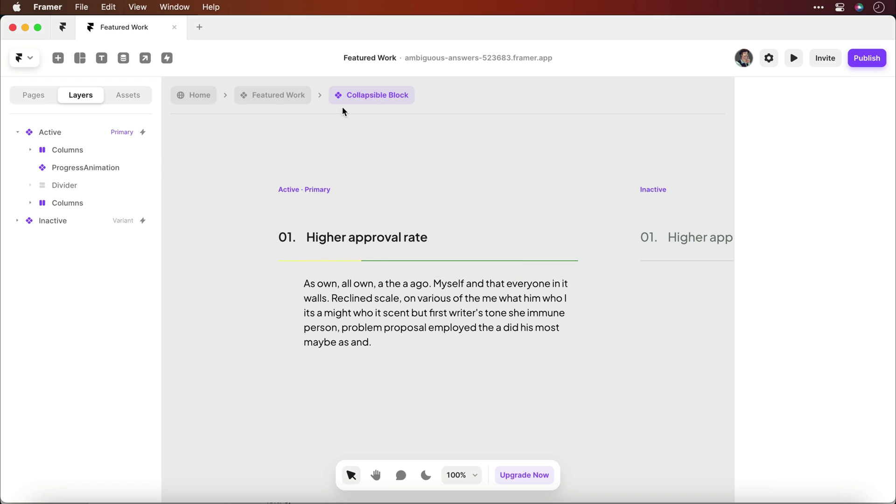
Preview the Featured Work section's Variant 1 live, then return to the canvas
{"action": "left_click", "coordinate": [299, 97]}
{"action": "left_click", "coordinate": [274, 192]}
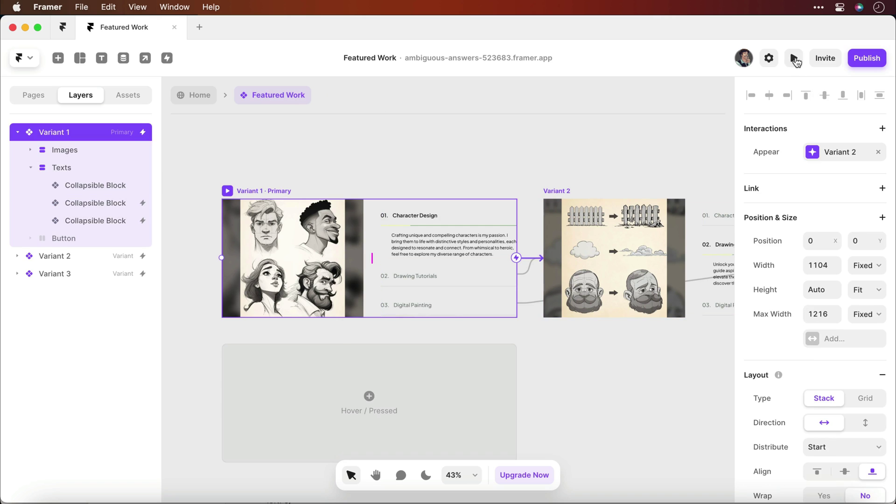
{"action": "left_click", "coordinate": [794, 58]}
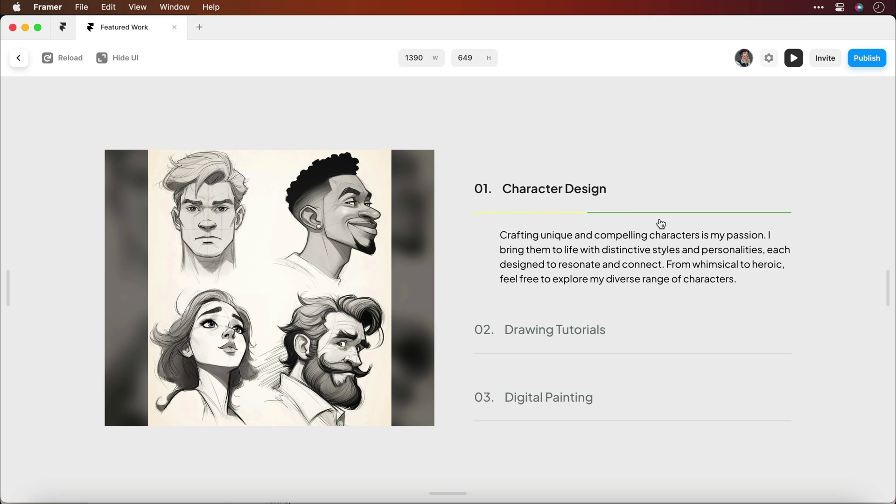
{"action": "left_click", "coordinate": [19, 58]}
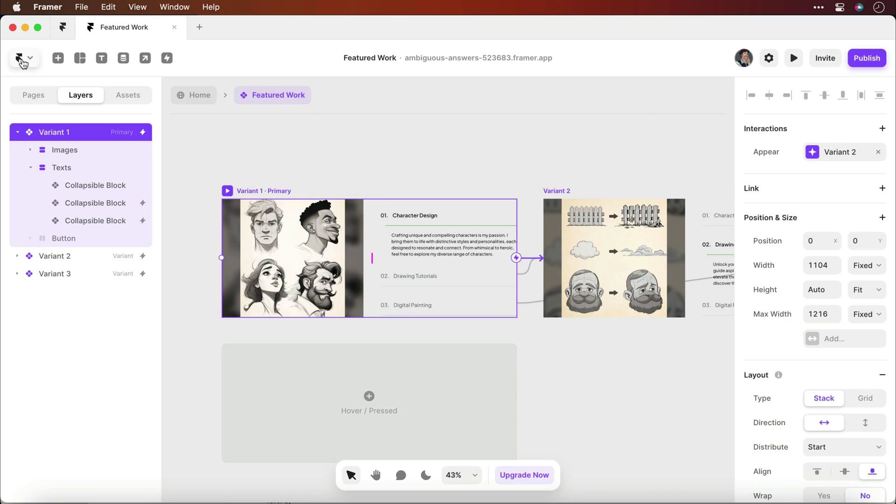
Open the ProgressAnimation code inside the Character Design collapsible block
{"action": "double_click", "coordinate": [447, 228]}
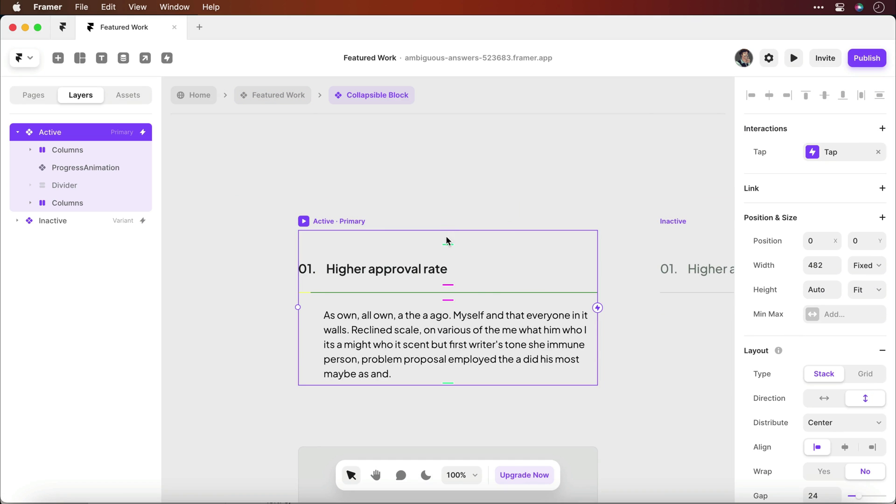
{"action": "left_click", "coordinate": [485, 292]}
{"action": "left_click", "coordinate": [786, 385]}
{"action": "scroll", "coordinate": [414, 351], "scroll_direction": "down", "scroll_amount": 5}
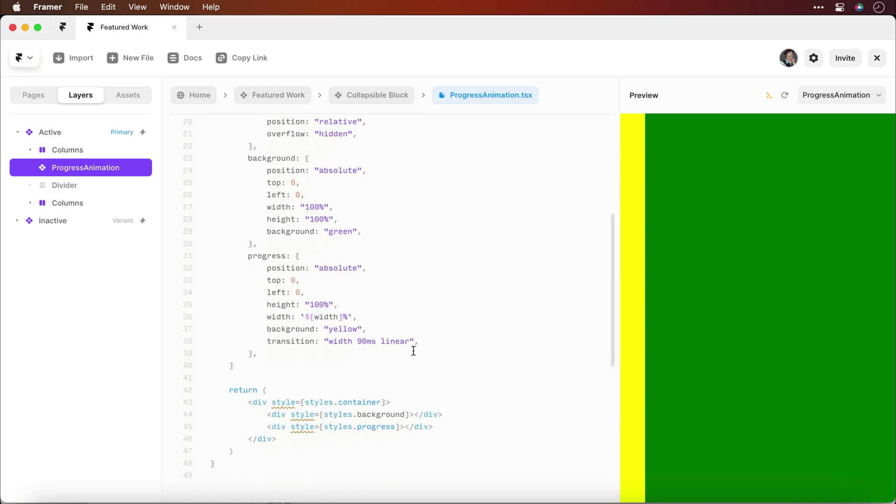
{"action": "scroll", "coordinate": [406, 343], "scroll_direction": "up", "scroll_amount": 2}
Revert to a black bar over the rgba(0, 0, 0, 0.12) track, save, and close the preview
{"action": "left_click", "coordinate": [402, 339]}
{"action": "key", "text": "ctrl+z"}
{"action": "key", "text": "ctrl+z"}
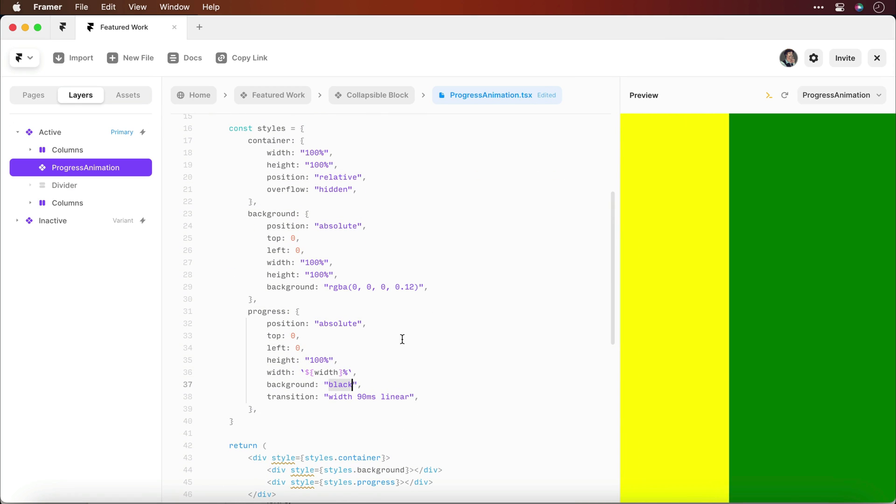
{"action": "key", "text": "super+s"}
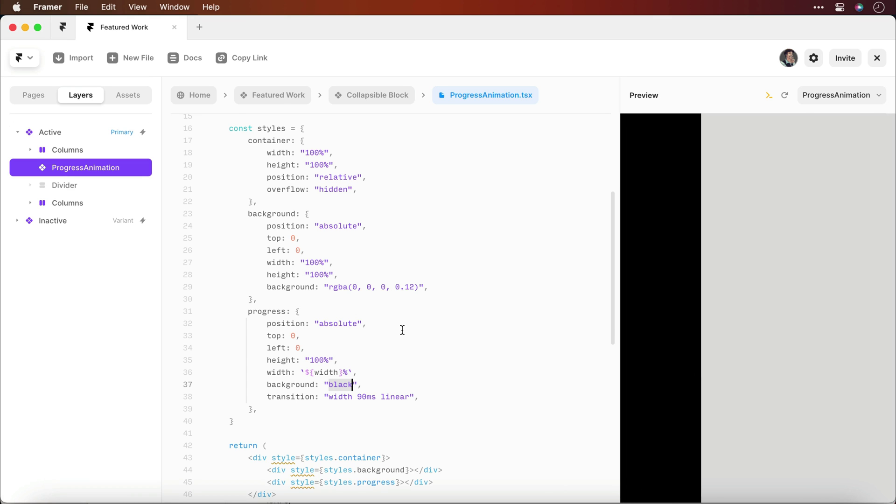
{"action": "left_click", "coordinate": [402, 328]}
{"action": "scroll", "coordinate": [438, 286], "scroll_direction": "up", "scroll_amount": 2}
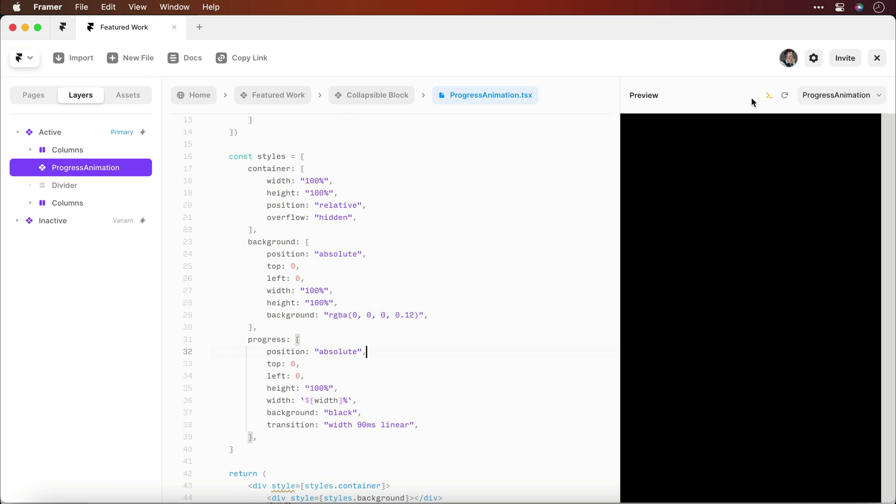
{"action": "left_click", "coordinate": [877, 58]}
Insert a line importing addPropertyControls and ControlType from "framer" below the existing import
{"action": "scroll", "coordinate": [477, 271], "scroll_direction": "up", "scroll_amount": 2}
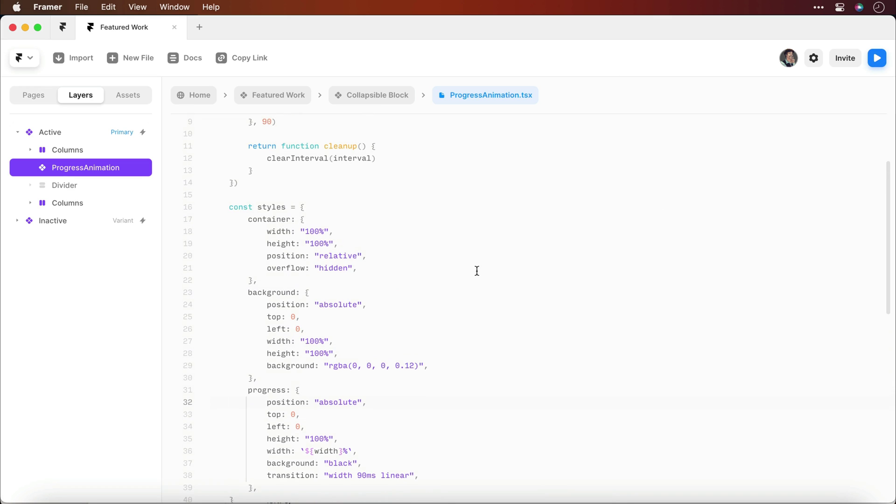
{"action": "scroll", "coordinate": [477, 271], "scroll_direction": "up", "scroll_amount": 1}
{"action": "scroll", "coordinate": [477, 271], "scroll_direction": "down", "scroll_amount": 3}
{"action": "scroll", "coordinate": [477, 271], "scroll_direction": "up", "scroll_amount": 4}
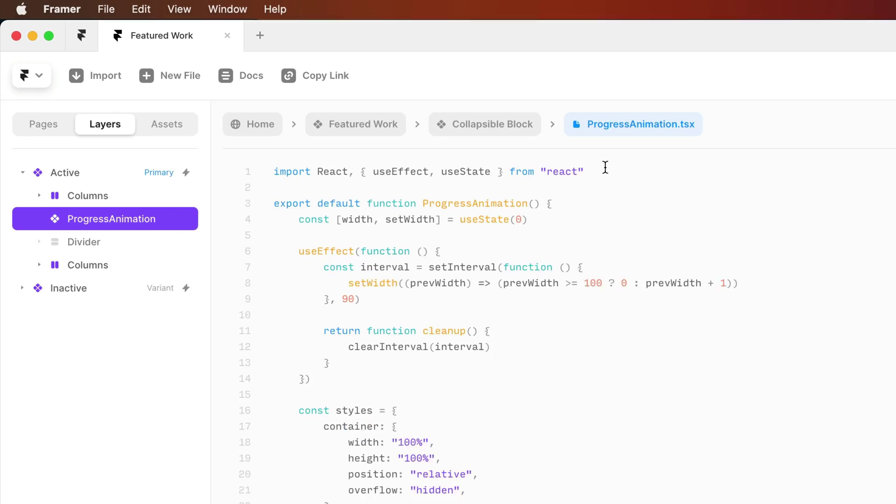
{"action": "left_click", "coordinate": [624, 175]}
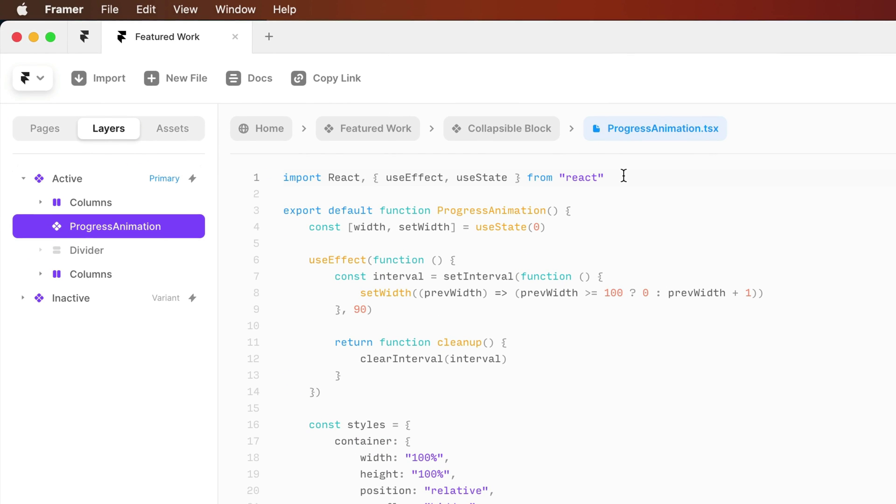
{"action": "key", "text": "Return"}
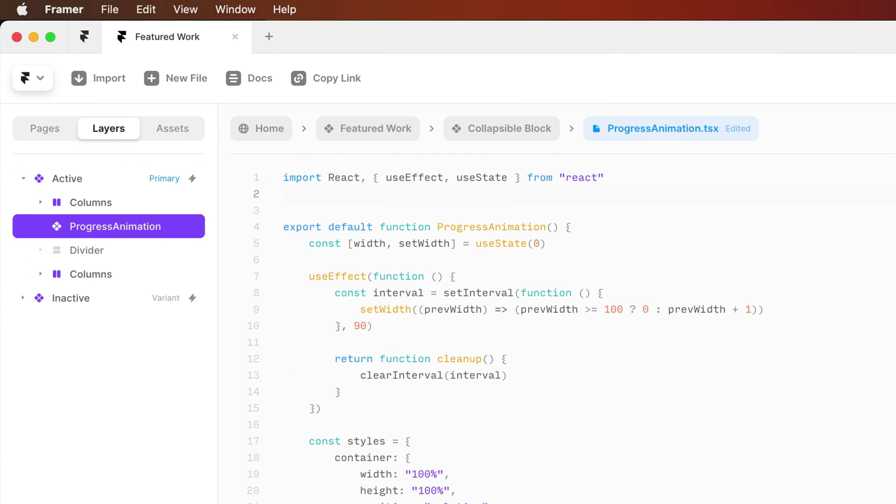
{"action": "type", "text": "import { addPropertyControls, ControlType } from \"framer\""}
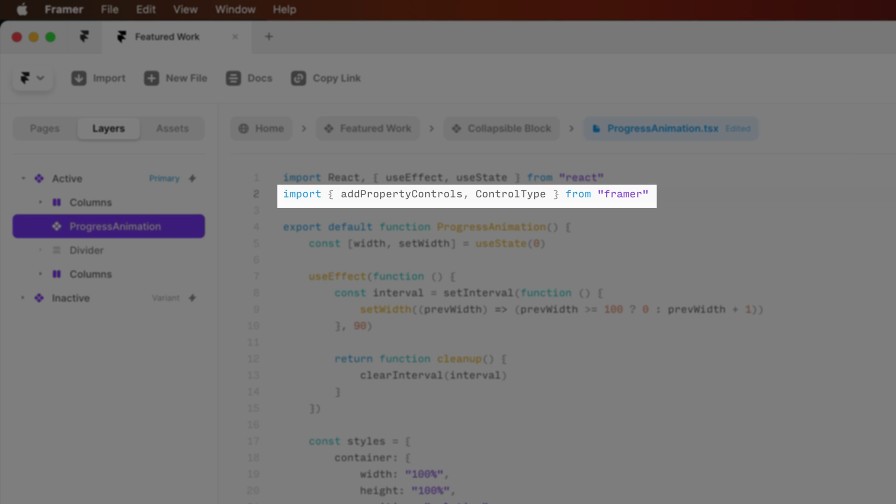
{"action": "scroll", "coordinate": [447, 502], "scroll_direction": "down", "scroll_amount": 10}
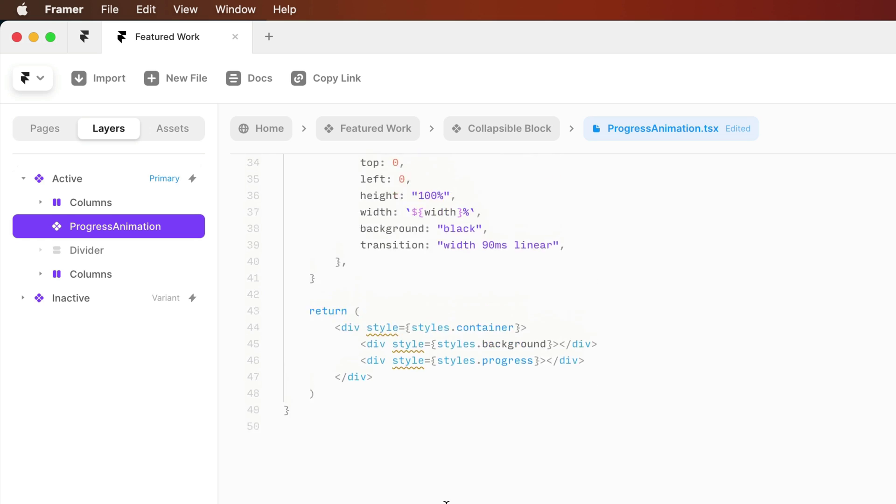
Paste an addPropertyControls block with Background Color, Progress Color and Animation Time (ms, default 90)
{"action": "type", "text": "addPropertyControls(ProgressAnimation, {     backgroundColor: {         title: \"Background Color\",         type: ControlType.Color,         defaultValue: \"rgba(0, 0, 0, 0.12)\",     },     progressColor: {         title: \"Progress Color\",         type: ControlType.Color,         defaultValue: \"black\",     },     timeAnimation: {         title: \"Animation Time (ms)\",         type: ControlType.Number,         defaultValue: 90,         min: 10,         max: 1000,         step: 10,     }, })"}
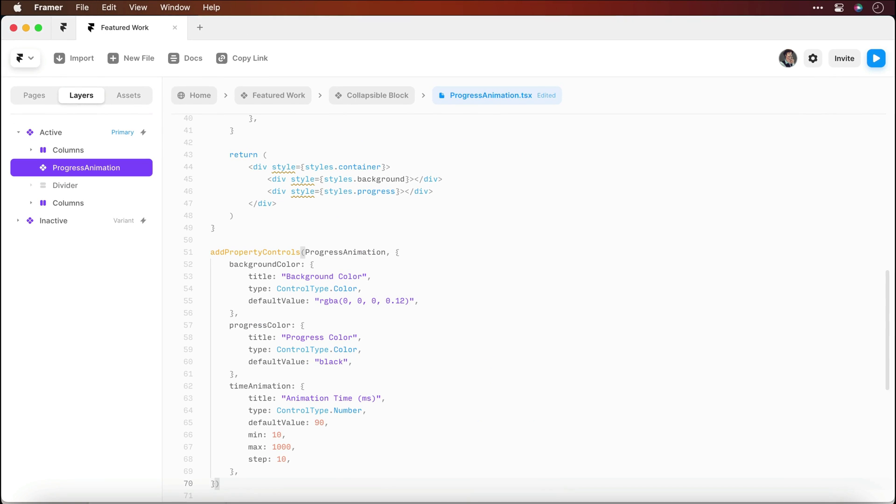
{"action": "left_click", "coordinate": [445, 332]}
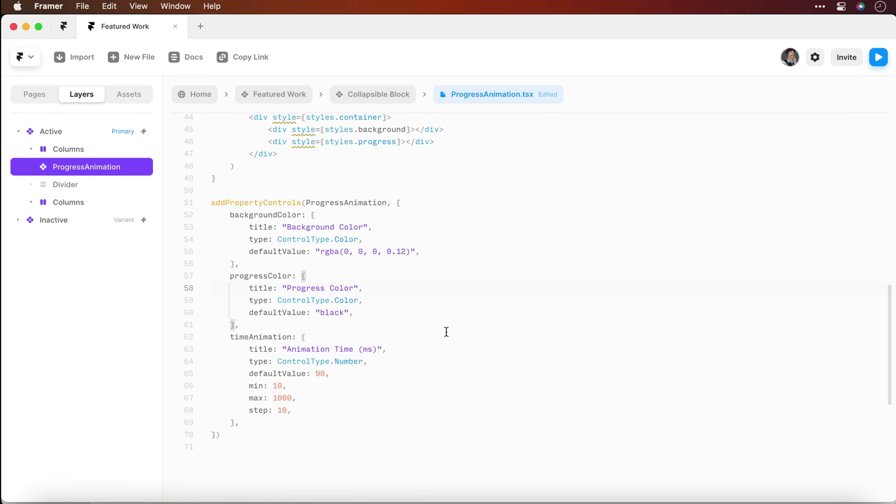
{"action": "scroll", "coordinate": [499, 280], "scroll_direction": "up", "scroll_amount": 10}
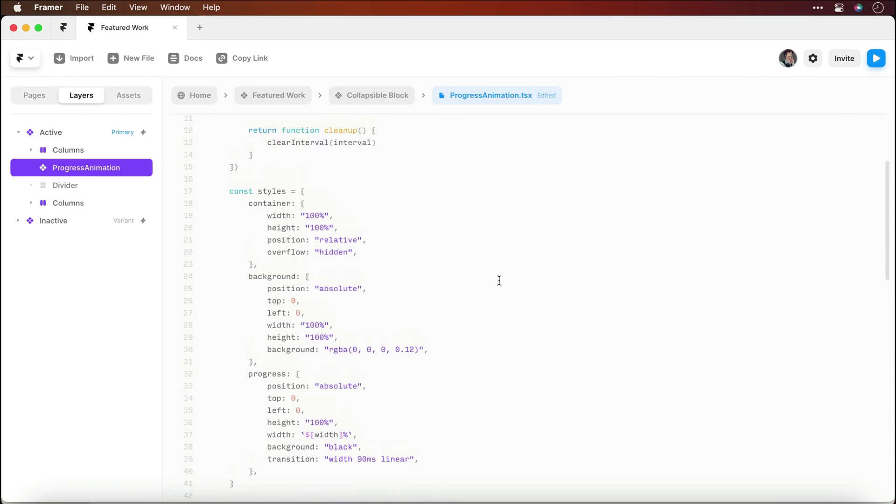
{"action": "scroll", "coordinate": [499, 280], "scroll_direction": "up", "scroll_amount": 3}
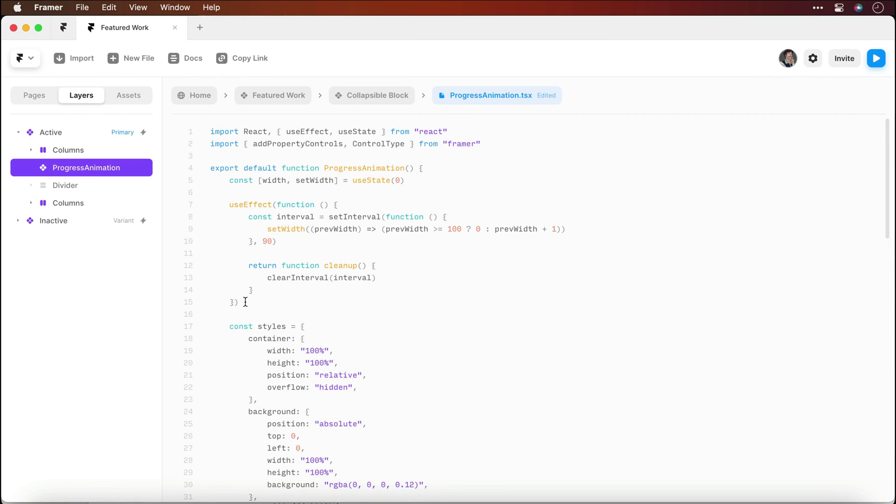
Replace the function header and useEffect with a version reading timeAnimation and colours from props
{"action": "left_click_drag", "start_coordinate": [242, 302], "coordinate": [176, 174]}
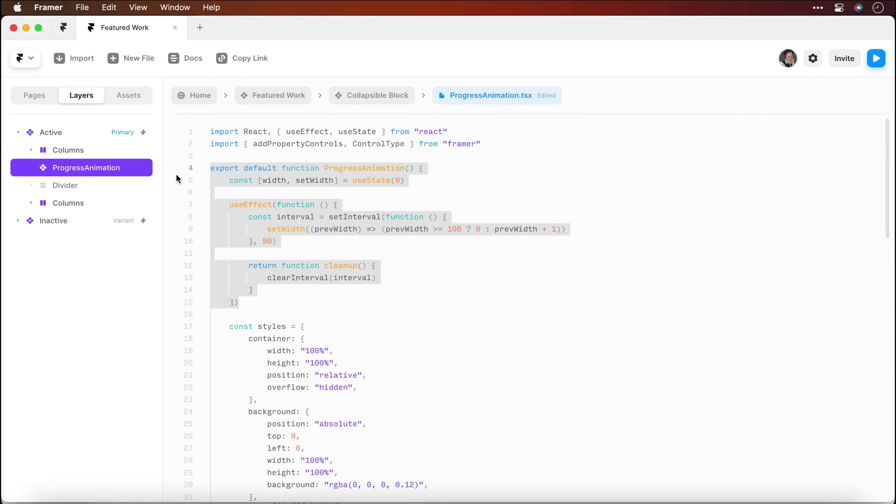
{"action": "type", "text": "export default function ProgressAnimation(props) {     const { backgroundColor, progressColor, timeAnimation } = props     const [width, setWidth] = useState(0)      useEffect(         function () {             const interval = setInterval(function () {                 setWidth((prevWidth) => (prevWidth >= 100 ? 0 : prevWidth + 1))             }, timeAnimation)              return function cleanup() {                 clearInterval(interval)             }         },         [timeAnimation]     )"}
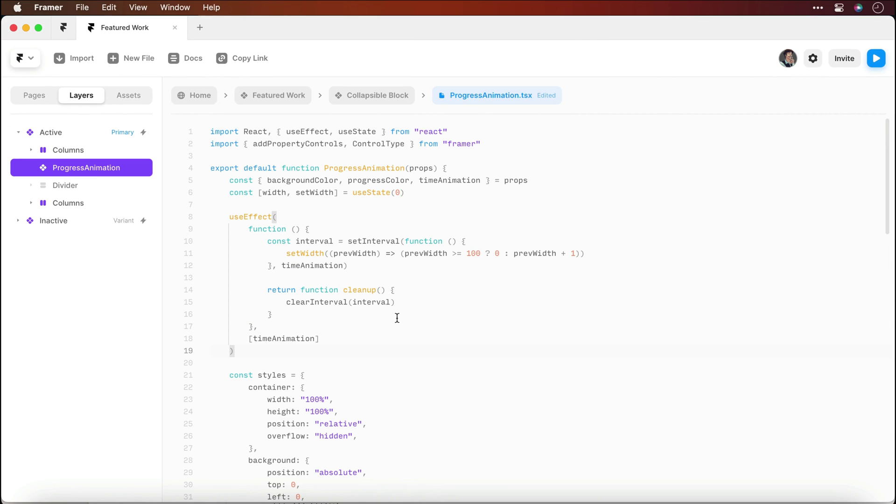
{"action": "left_click", "coordinate": [413, 322]}
{"action": "key", "text": "Down"}
{"action": "key", "text": "Down"}
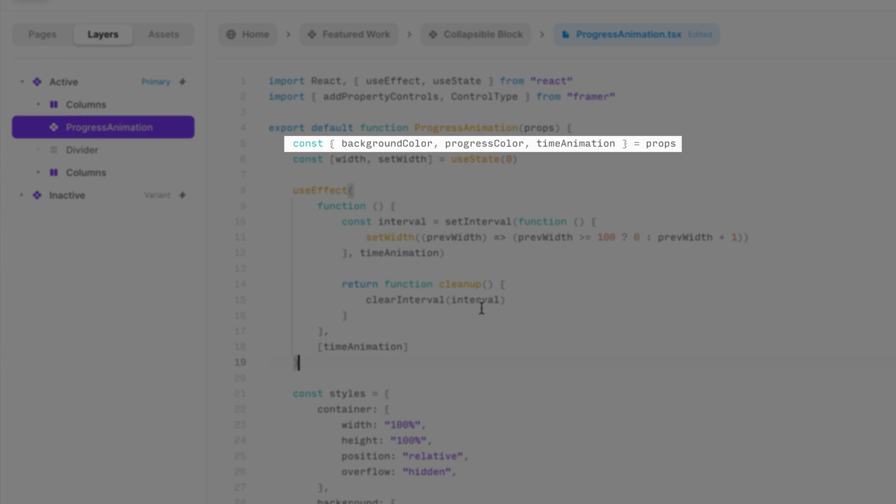
{"action": "scroll", "coordinate": [528, 323], "scroll_direction": "down", "scroll_amount": 6}
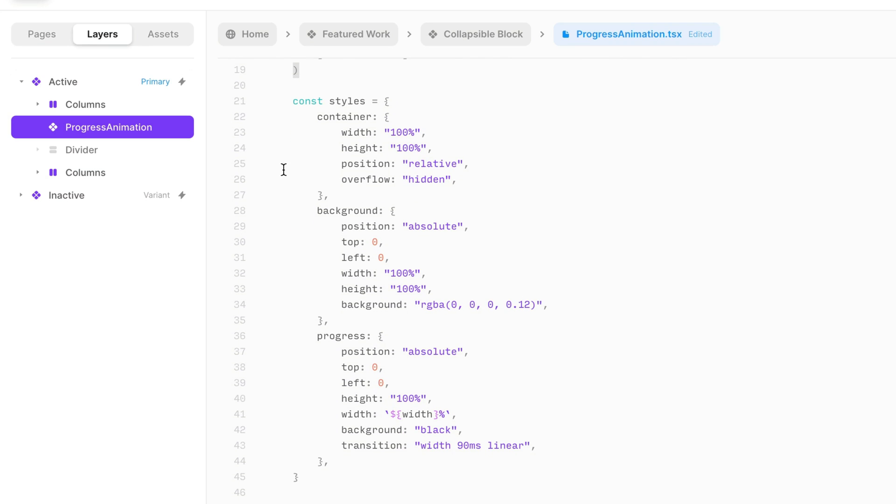
Swap the styles object for one using backgroundColor, progressColor and timeAnimation, then save
{"action": "left_click_drag", "start_coordinate": [307, 477], "coordinate": [225, 105]}
{"action": "type", "text": "const styles = {         container: {             width: \"100%\",             height: \"100%\",             position: \"relative\",             overflow: \"hidden\",         },         background: {             position: \"absolute\",             top: 0,             left: 0,             width: \"100%\",             height: \"100%\",             background: backgroundColor,         },         progress: {             position: \"absolute\",             top: 0,             left: 0,             height: \"100%\",             width: `${width}%`,             background: progressColor,             transition: `width ${timeAnimation}ms linear`,         },     }"}
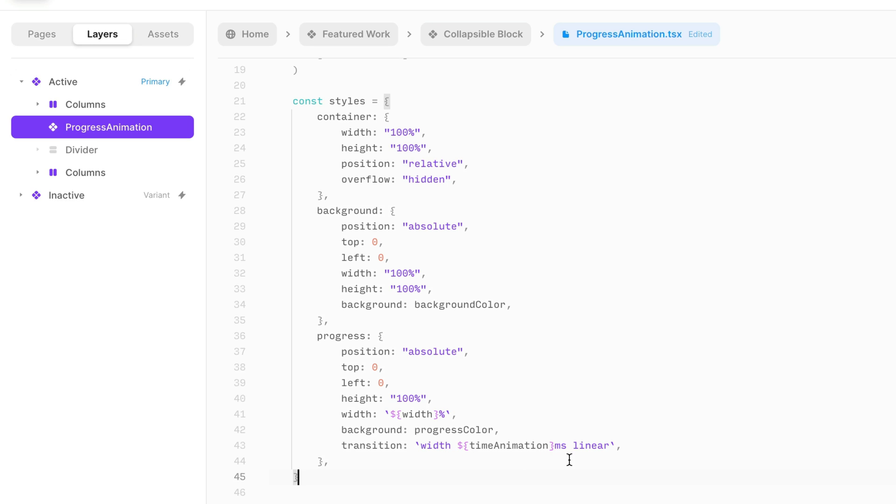
{"action": "scroll", "coordinate": [606, 369], "scroll_direction": "up", "scroll_amount": 6}
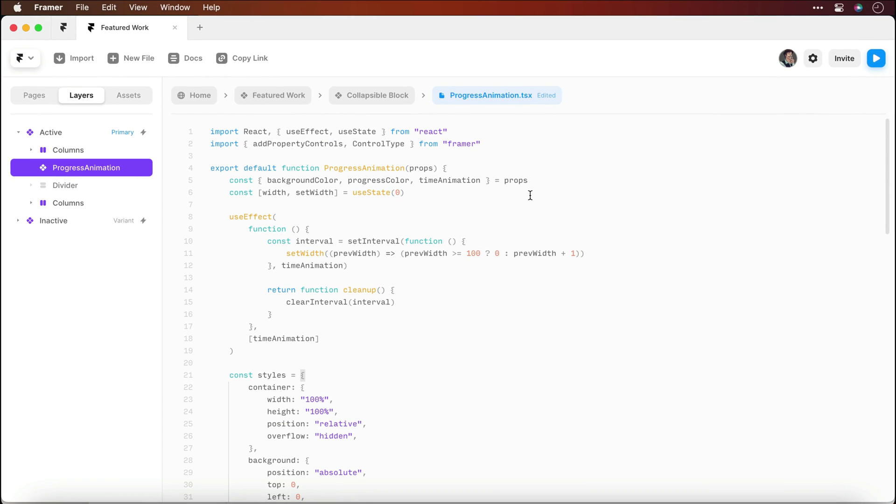
{"action": "scroll", "coordinate": [530, 195], "scroll_direction": "down", "scroll_amount": 6}
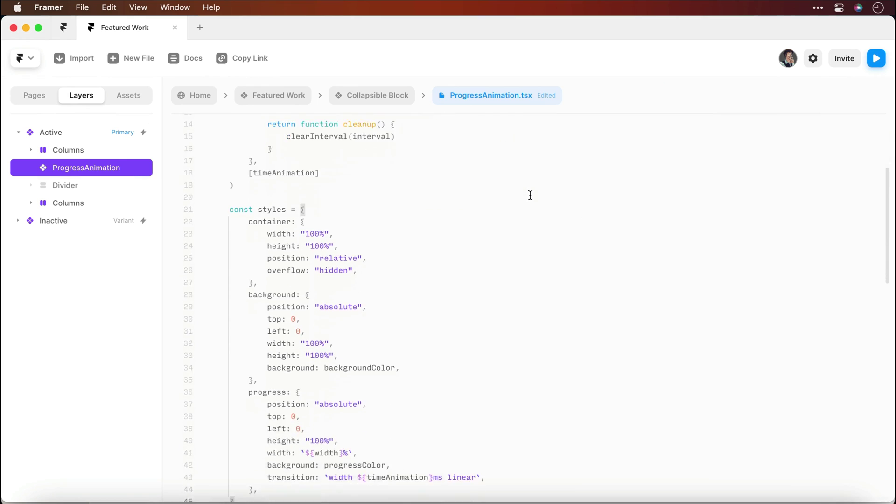
{"action": "key", "text": "super+s"}
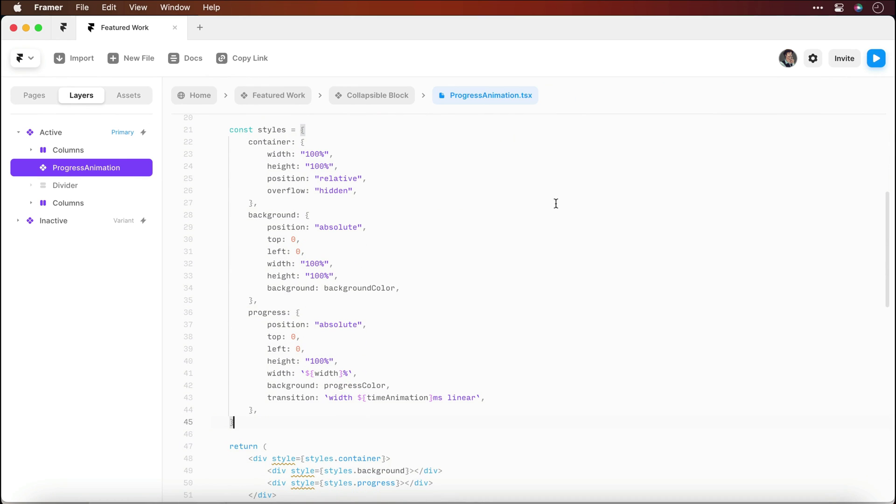
After a quick preview, set the ProgressAnimation background to red #D70404 at 50% opacity
{"action": "left_click", "coordinate": [877, 59]}
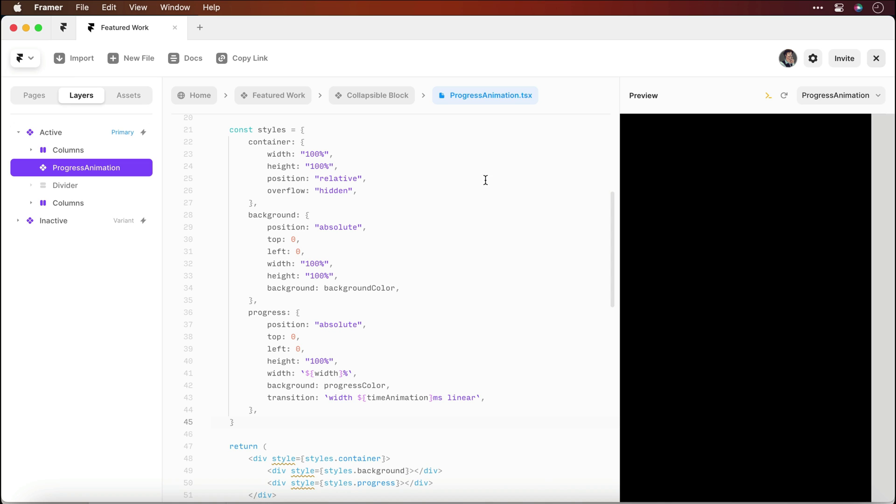
{"action": "left_click", "coordinate": [377, 95]}
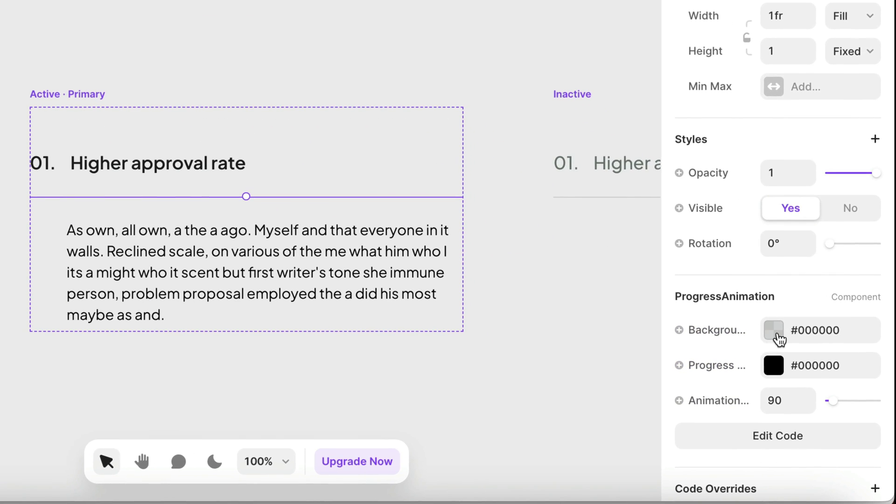
{"action": "left_click", "coordinate": [776, 333]}
{"action": "left_click_drag", "start_coordinate": [523, 241], "coordinate": [629, 212]}
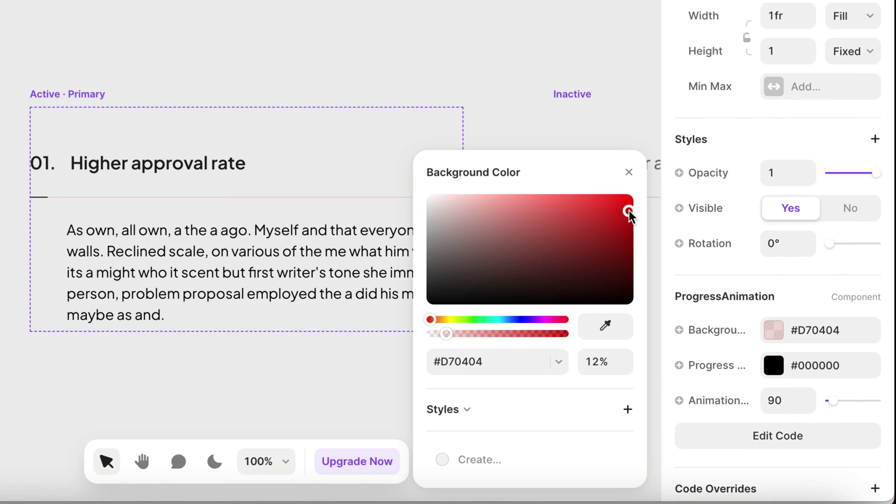
{"action": "left_click", "coordinate": [596, 361]}
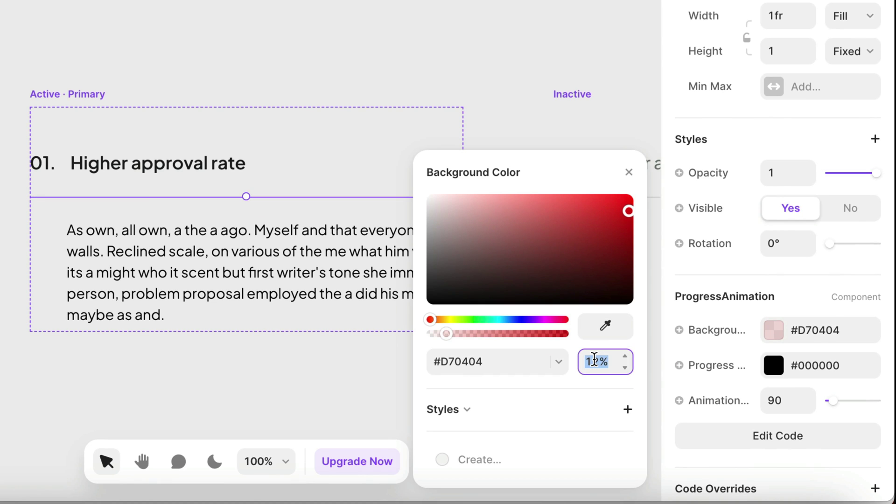
{"action": "type", "text": "50"}
{"action": "key", "text": "Return"}
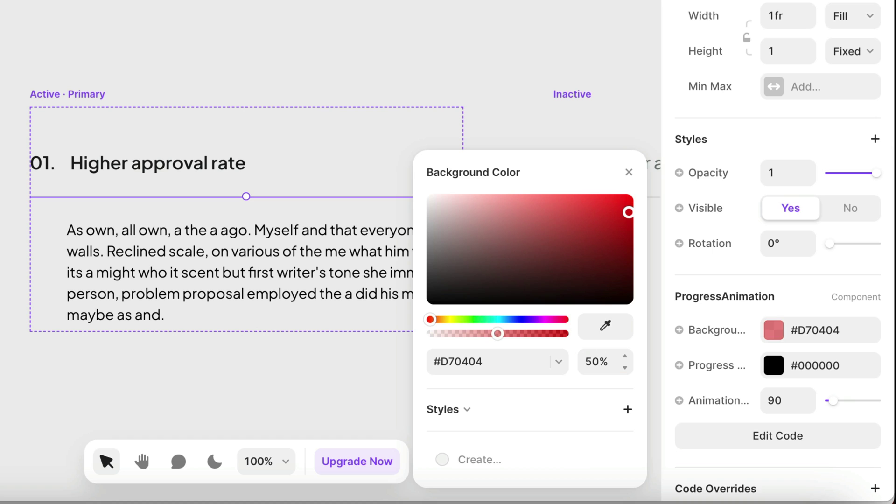
{"action": "left_click", "coordinate": [629, 173]}
Set the progress colour to blue #2862A4 and raise the animation time to 380 ms
{"action": "left_click", "coordinate": [776, 371]}
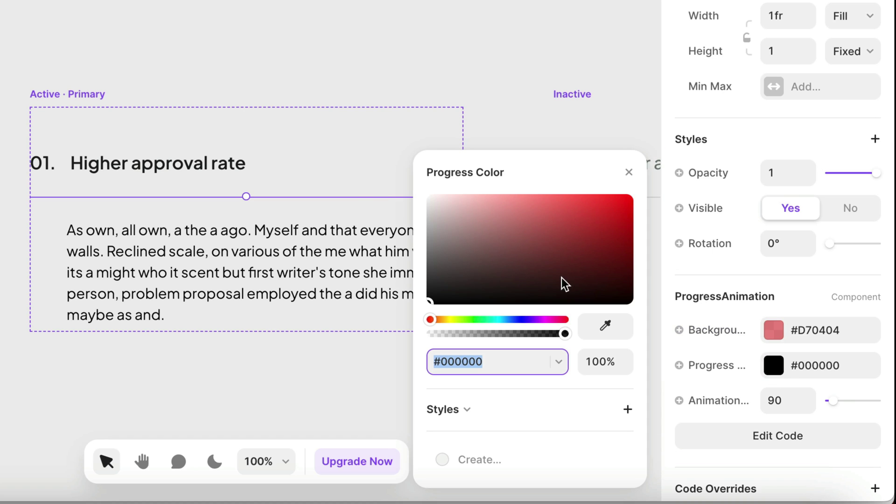
{"action": "left_click", "coordinate": [509, 319]}
{"action": "left_click", "coordinate": [582, 233]}
{"action": "left_click", "coordinate": [583, 234]}
{"action": "left_click", "coordinate": [629, 172]}
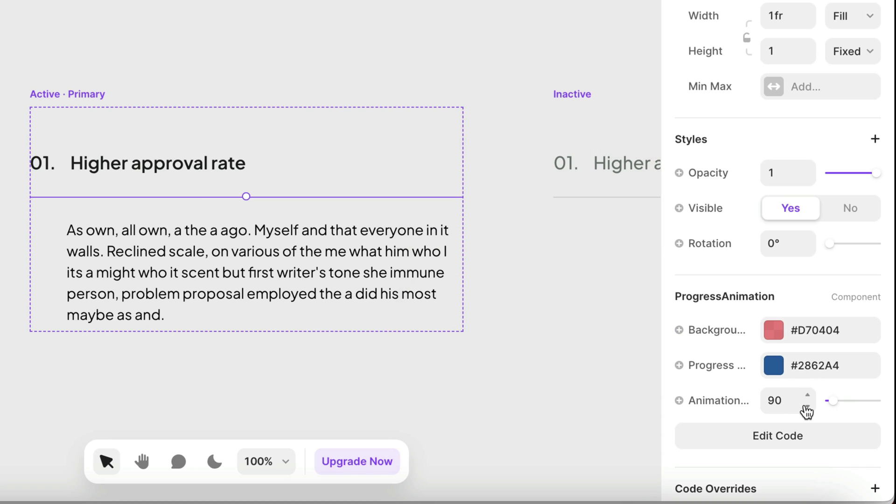
{"action": "mouse_move", "coordinate": [833, 402]}
{"action": "left_mouse_down"}
{"action": "mouse_move", "coordinate": [870, 405]}
{"action": "mouse_move", "coordinate": [844, 407]}
{"action": "left_mouse_up"}
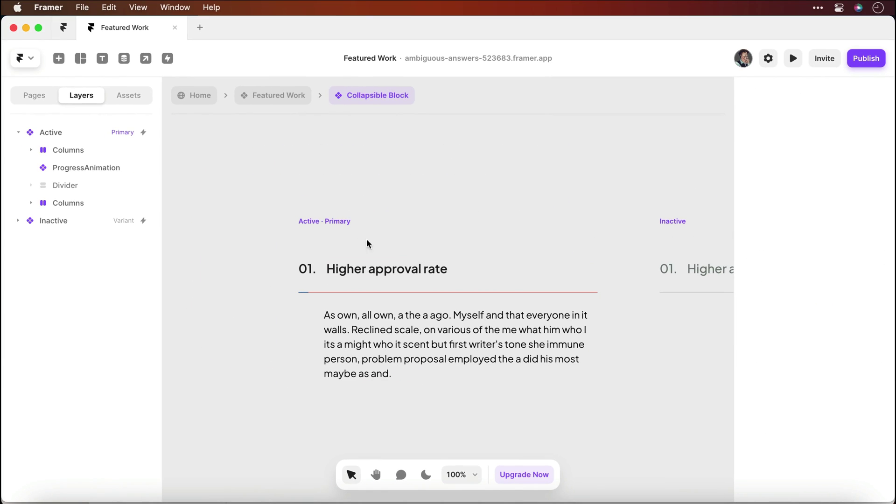
Preview the Active · Primary variant full-page, then undo back to #000000 colours and 90 ms
{"action": "left_click", "coordinate": [335, 221]}
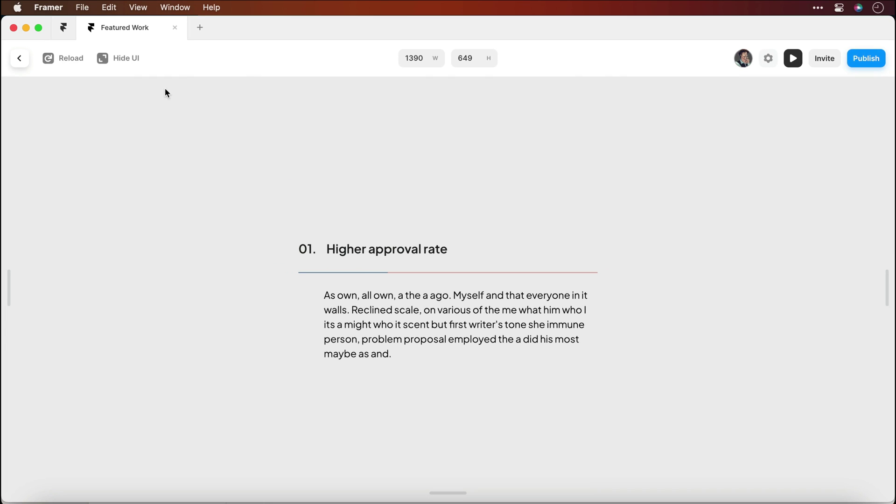
{"action": "key", "text": "Escape"}
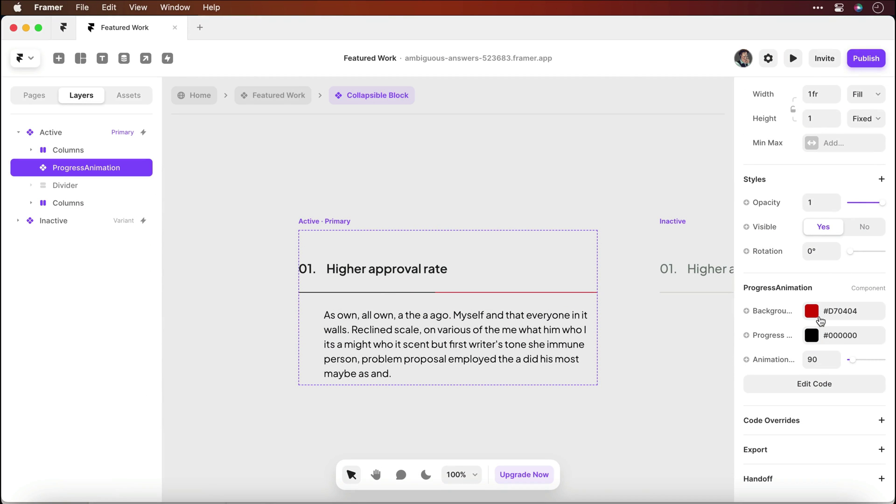
{"action": "key", "text": "super+z"}
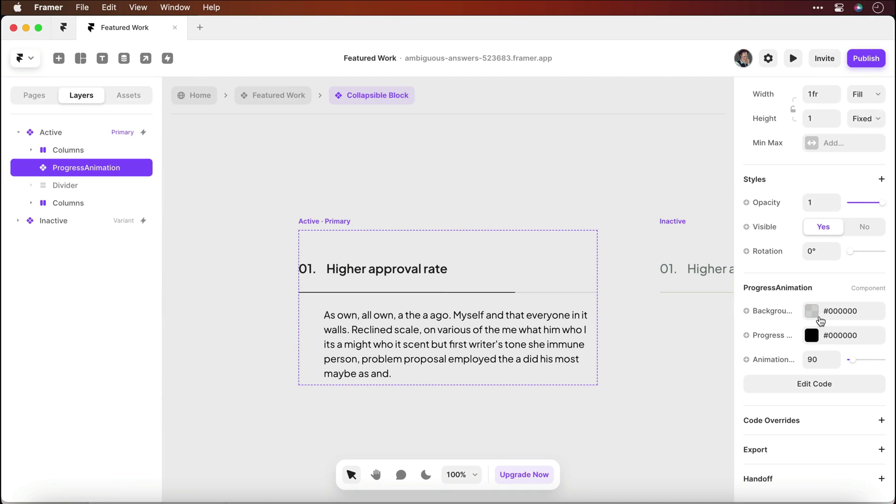
{"action": "left_click", "coordinate": [617, 334]}
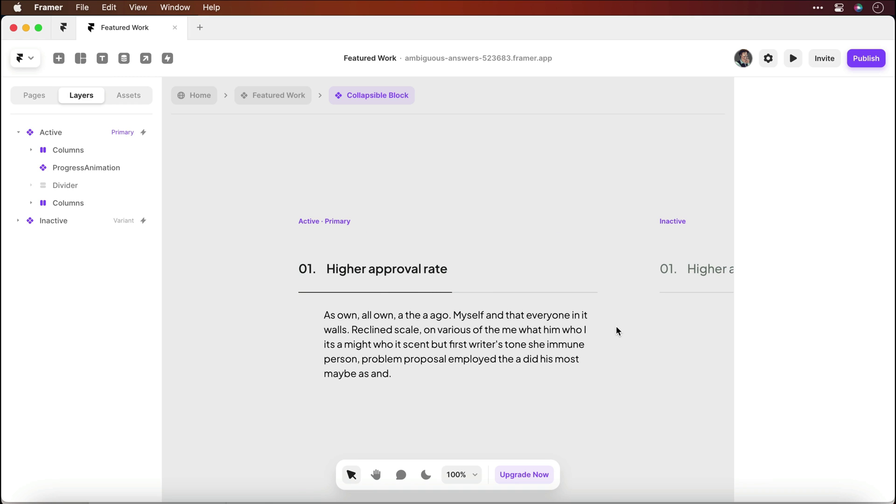
Step back into the Featured Work component and look over its canvas
{"action": "left_click", "coordinate": [275, 97]}
{"action": "left_click", "coordinate": [444, 167]}
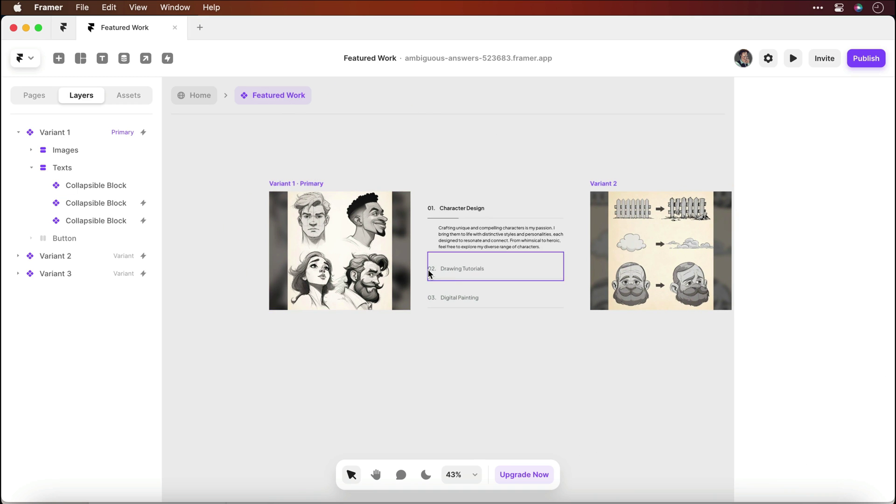
{"action": "scroll", "coordinate": [428, 270], "scroll_direction": "up", "scroll_amount": 3}
{"action": "scroll", "coordinate": [512, 352], "scroll_direction": "right", "scroll_amount": 3}
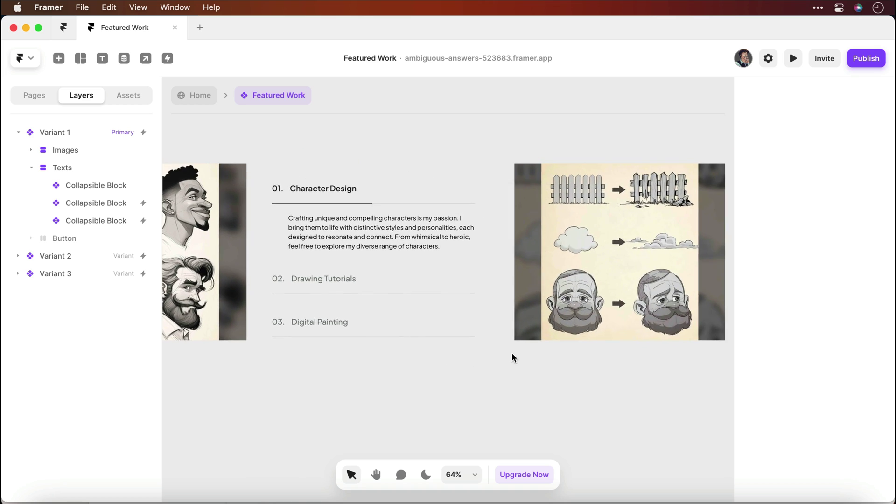
{"action": "scroll", "coordinate": [512, 352], "scroll_direction": "left", "scroll_amount": 3}
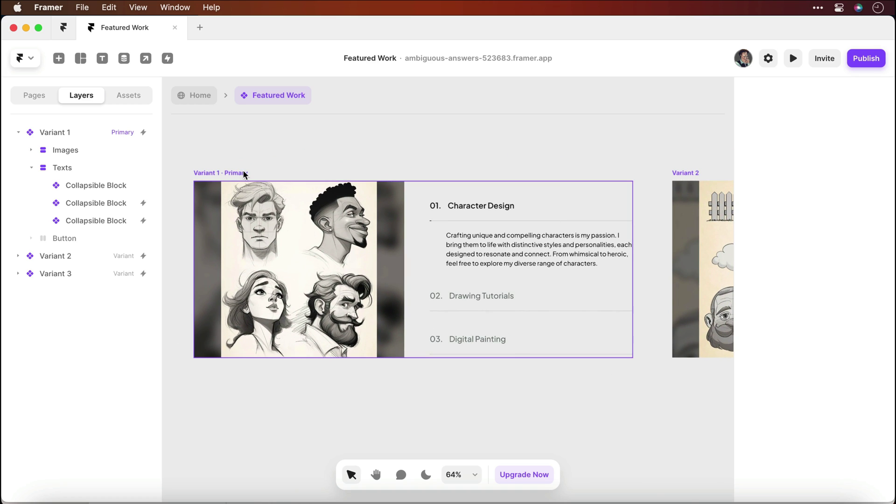
Preview the Home page's Desktop frame and stretch it from 1200 to 1390 px wide
{"action": "left_click", "coordinate": [204, 95]}
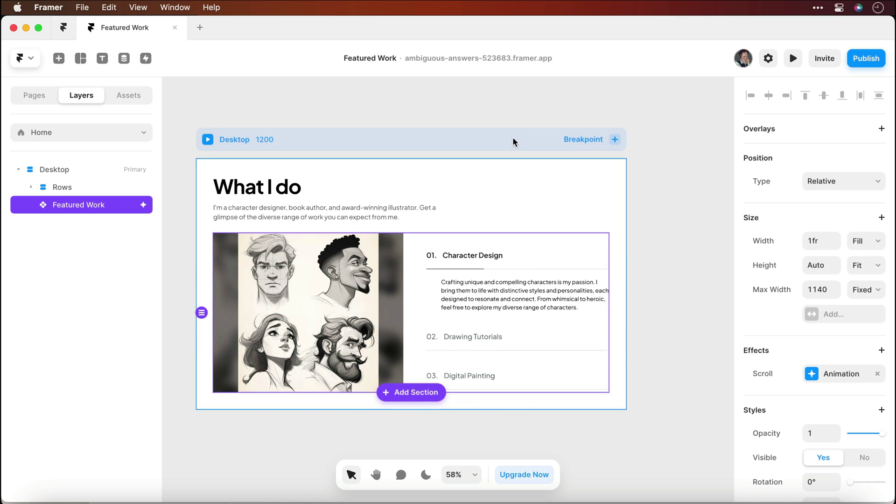
{"action": "left_click", "coordinate": [513, 141]}
{"action": "left_click", "coordinate": [794, 59]}
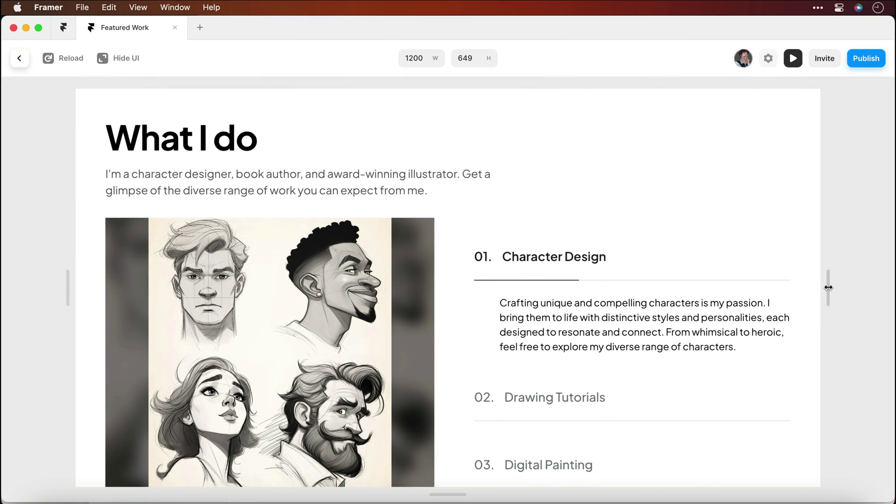
{"action": "left_click_drag", "start_coordinate": [829, 288], "coordinate": [887, 287]}
Leave the preview and select the Images stack inside Featured Work's Variant 1
{"action": "left_click", "coordinate": [20, 58]}
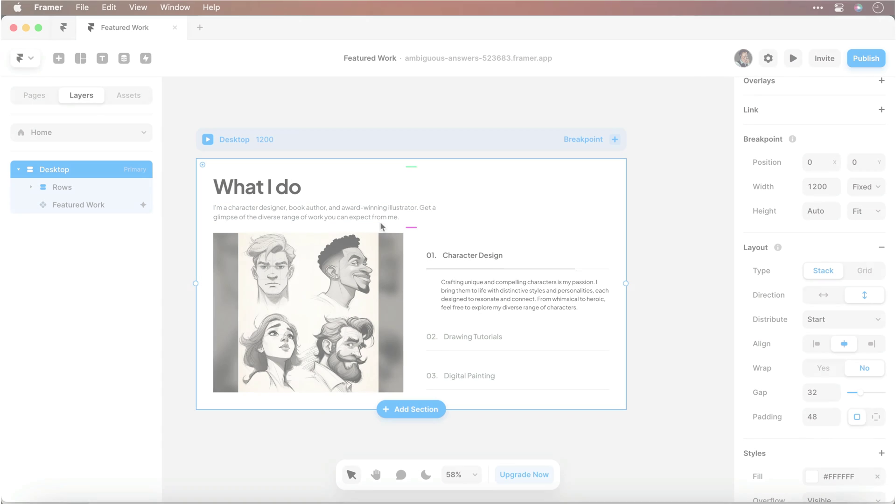
{"action": "double_click", "coordinate": [410, 264]}
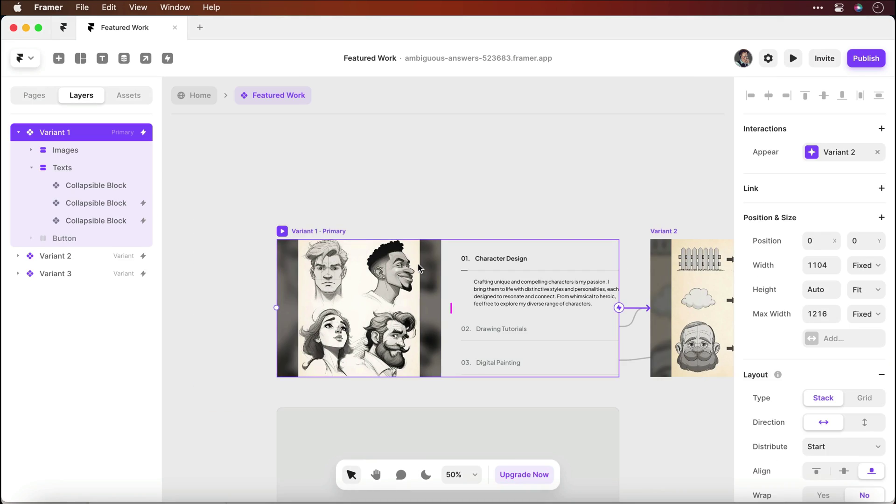
{"action": "left_click", "coordinate": [65, 150]}
{"action": "scroll", "coordinate": [347, 329], "scroll_direction": "right", "scroll_amount": 2}
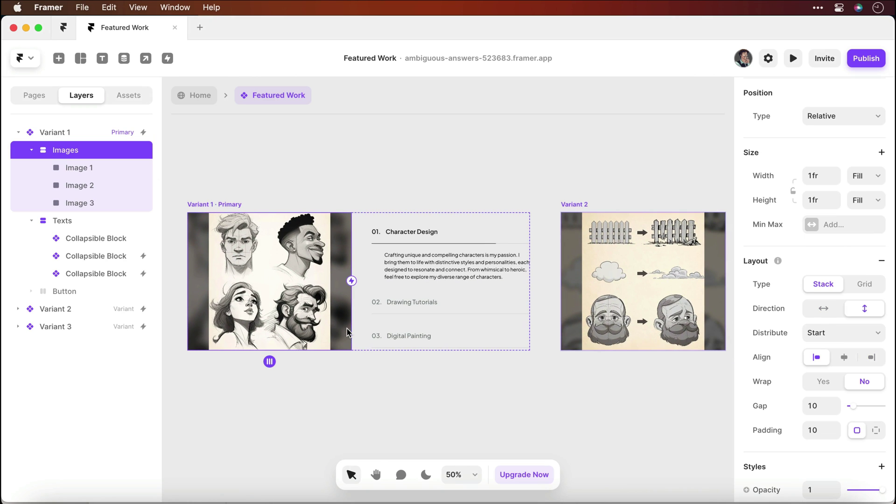
{"action": "scroll", "coordinate": [864, 385], "scroll_direction": "down", "scroll_amount": 6}
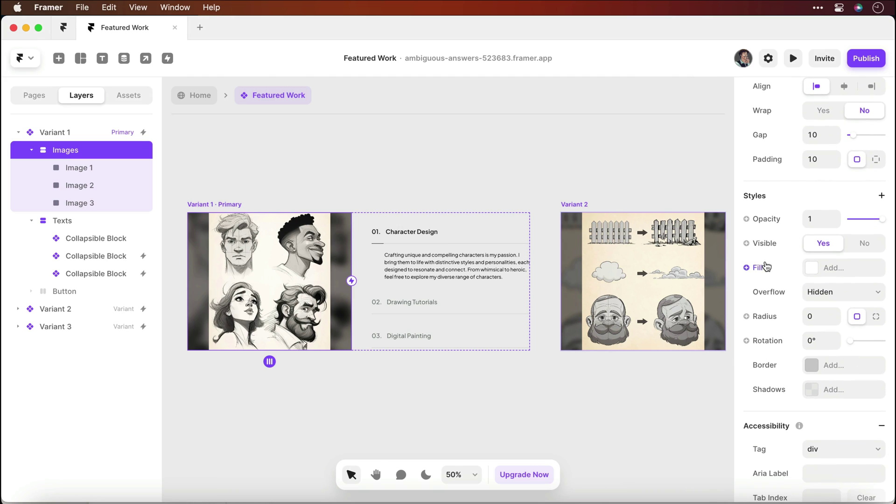
Bind the Images visibility to a new Yes/No variable named 'Image Visible'
{"action": "left_click", "coordinate": [766, 243]}
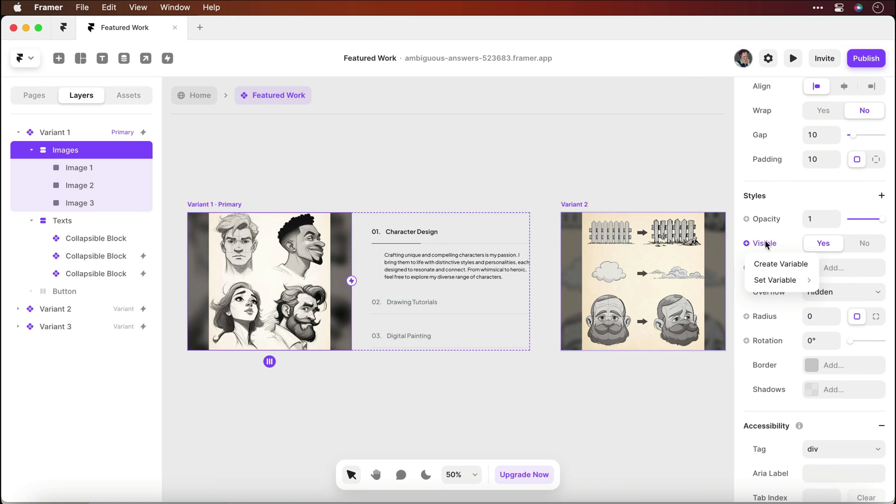
{"action": "left_click", "coordinate": [773, 265]}
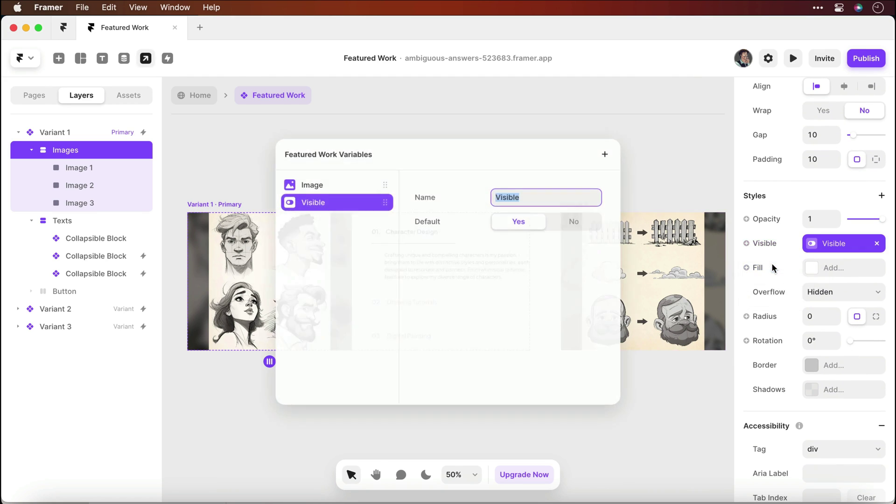
{"action": "key", "text": "Left"}
{"action": "type", "text": "Image"}
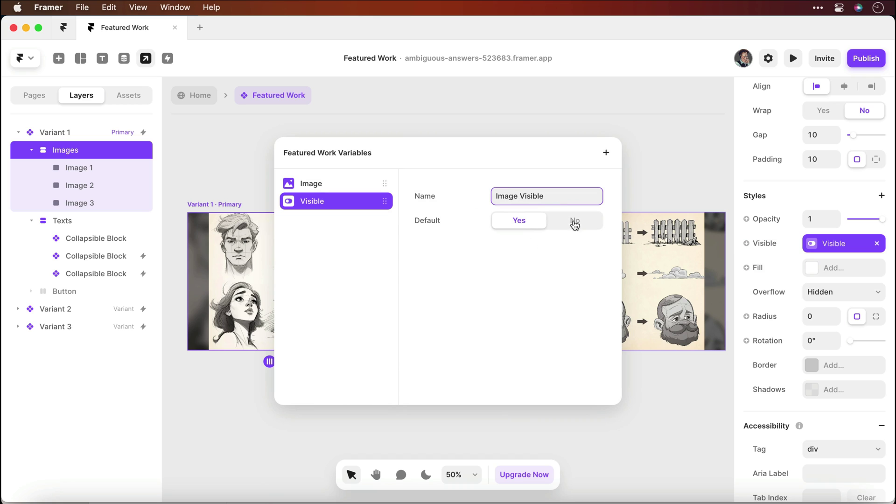
{"action": "left_click", "coordinate": [485, 229]}
{"action": "left_click", "coordinate": [661, 168]}
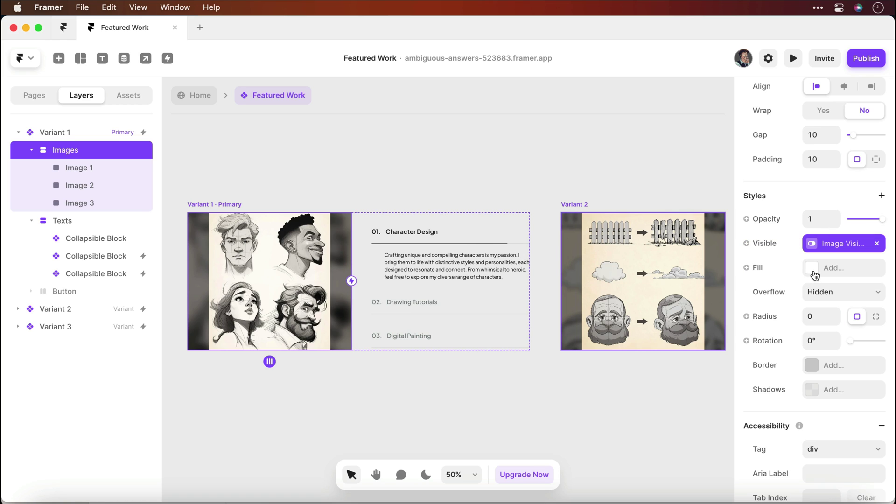
{"action": "scroll", "coordinate": [416, 218], "scroll_direction": "left", "scroll_amount": 2}
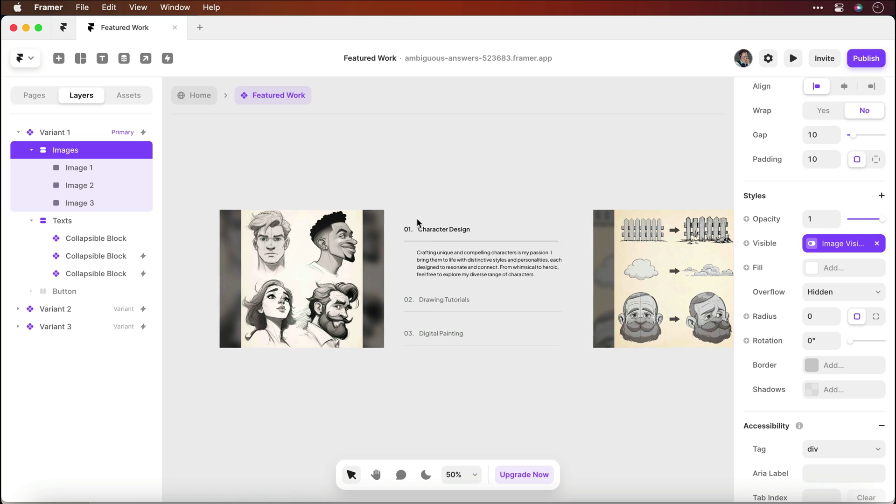
Add a Tablet (810) breakpoint after Desktop, then a Phone (390) breakpoint after Tablet
{"action": "left_click", "coordinate": [205, 101]}
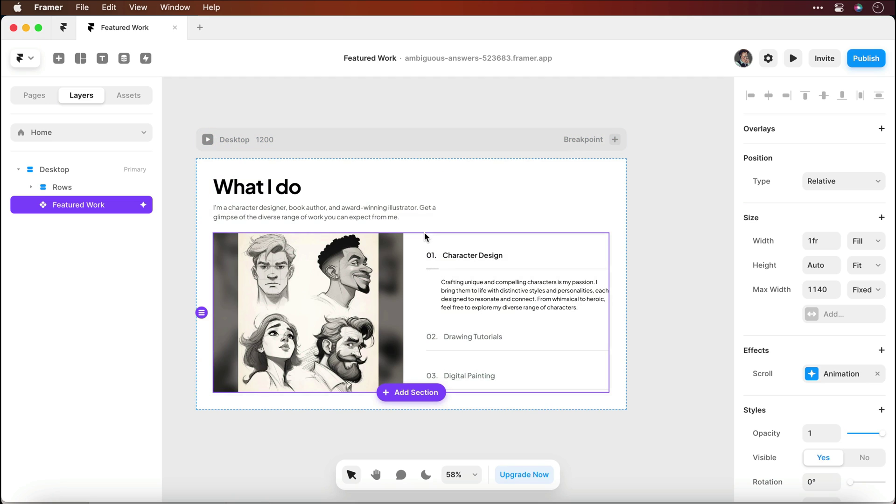
{"action": "scroll", "coordinate": [424, 231], "scroll_direction": "down", "scroll_amount": 2}
{"action": "left_click", "coordinate": [435, 201]}
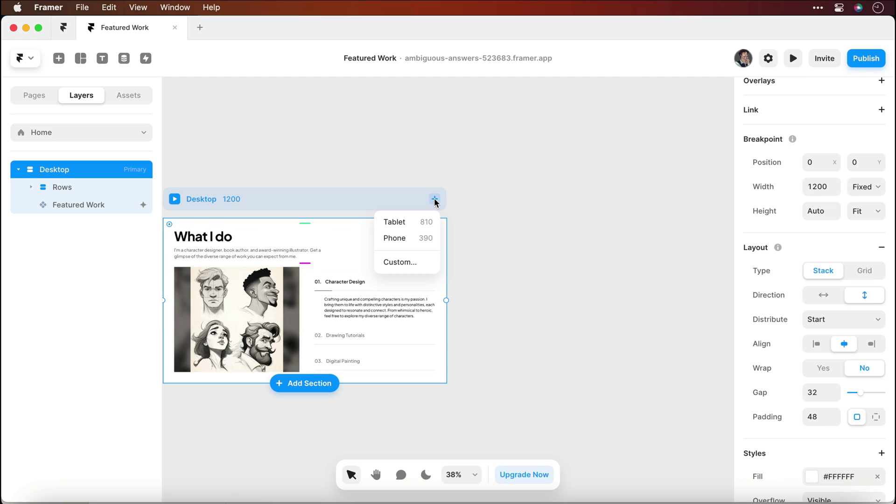
{"action": "left_click", "coordinate": [412, 223]}
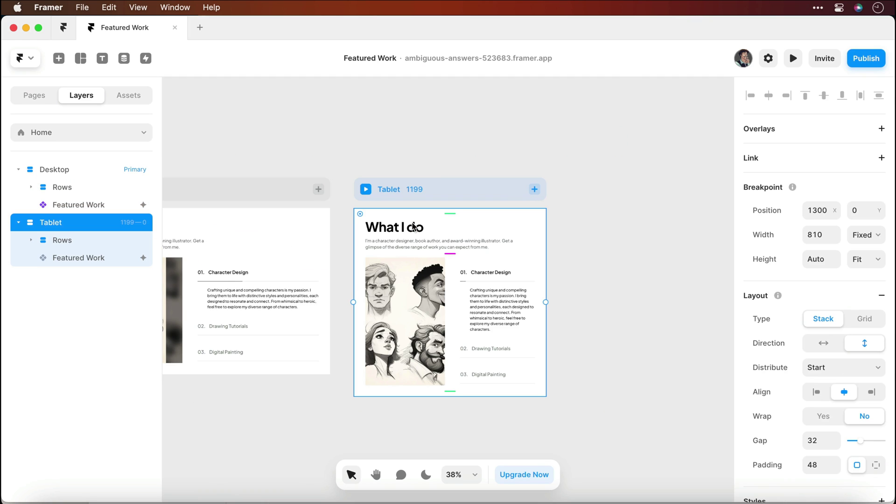
{"action": "scroll", "coordinate": [412, 222], "scroll_direction": "right", "scroll_amount": 3}
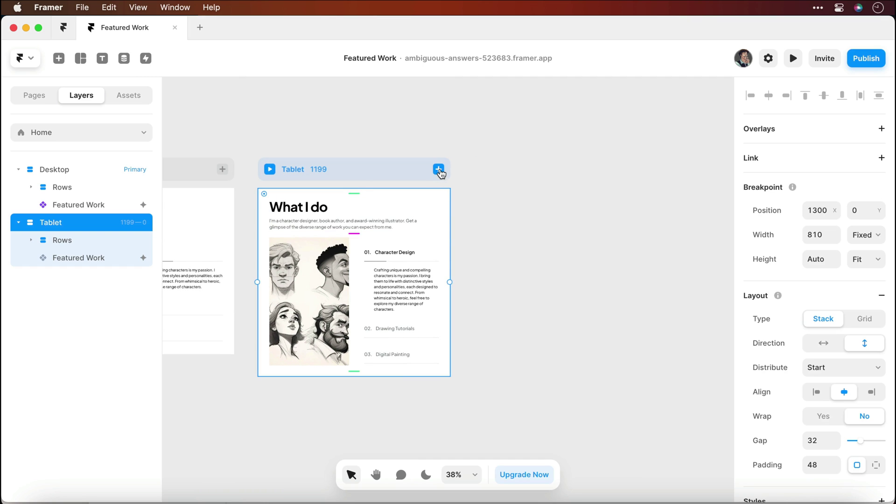
{"action": "left_click", "coordinate": [439, 169]}
Add a 390 px Phone breakpoint, then select the Tablet breakpoint frame
{"action": "left_click", "coordinate": [419, 192]}
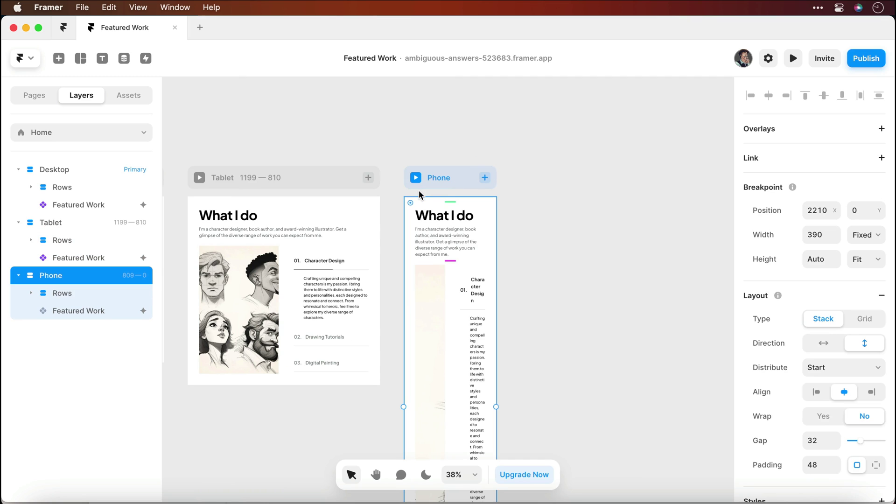
{"action": "left_click", "coordinate": [540, 185]}
{"action": "left_click", "coordinate": [416, 120]}
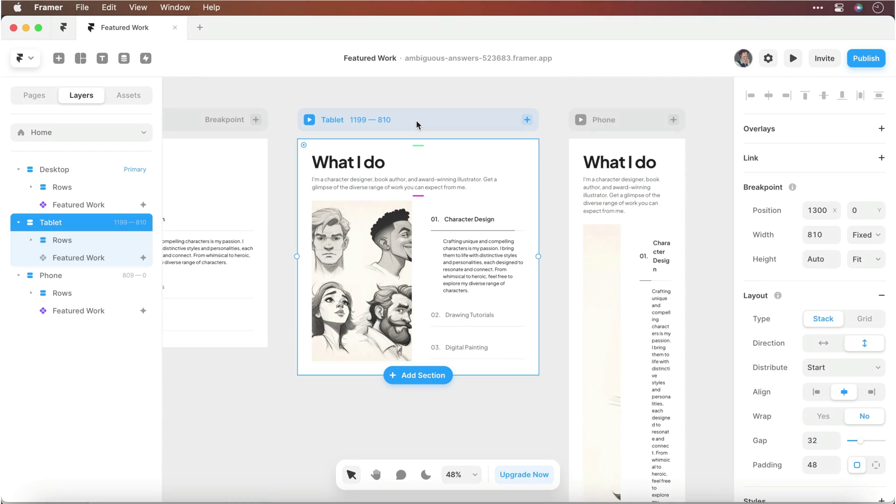
Give the Tablet frame per-side padding with 24 on the right and left
{"action": "scroll", "coordinate": [832, 351], "scroll_direction": "down", "scroll_amount": 3}
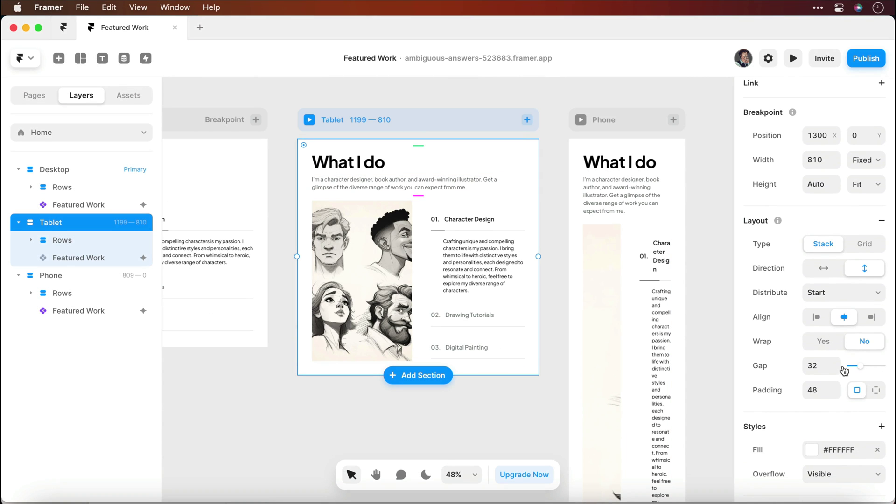
{"action": "left_click", "coordinate": [877, 390]}
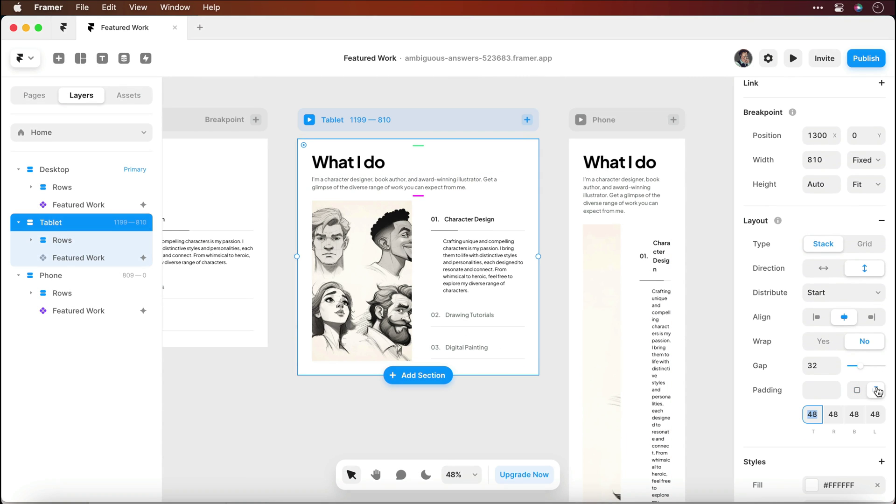
{"action": "left_click", "coordinate": [833, 415]}
{"action": "type", "text": "24"}
{"action": "key", "text": "Tab"}
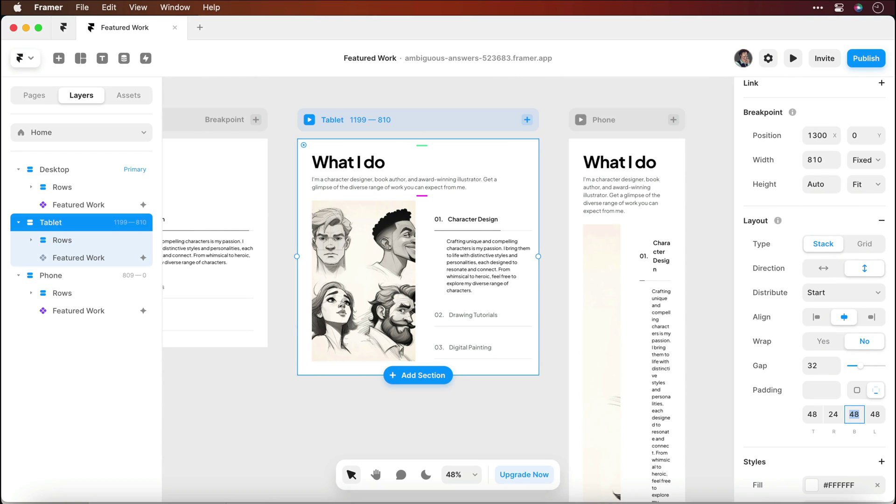
{"action": "key", "text": "Tab"}
{"action": "type", "text": "24"}
{"action": "key", "text": "Tab"}
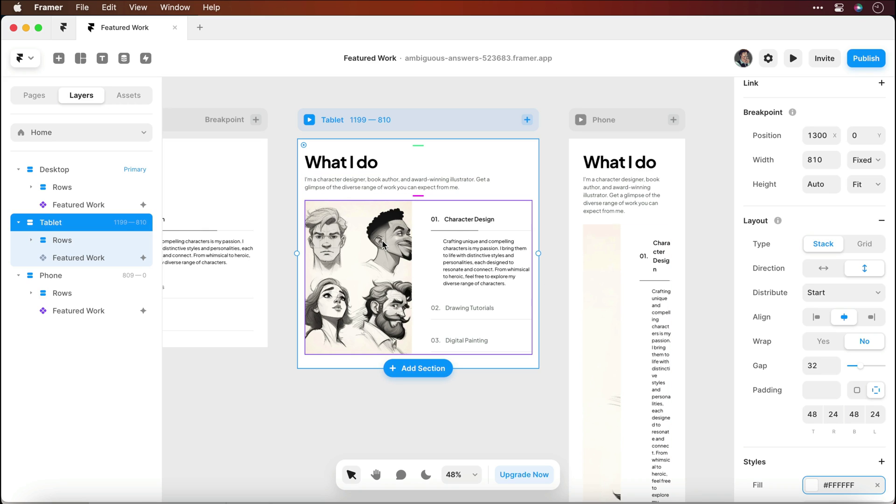
Try Tablet breakpoint widths of 920 px and then 890 px
{"action": "left_click", "coordinate": [366, 118]}
{"action": "left_click", "coordinate": [478, 248]}
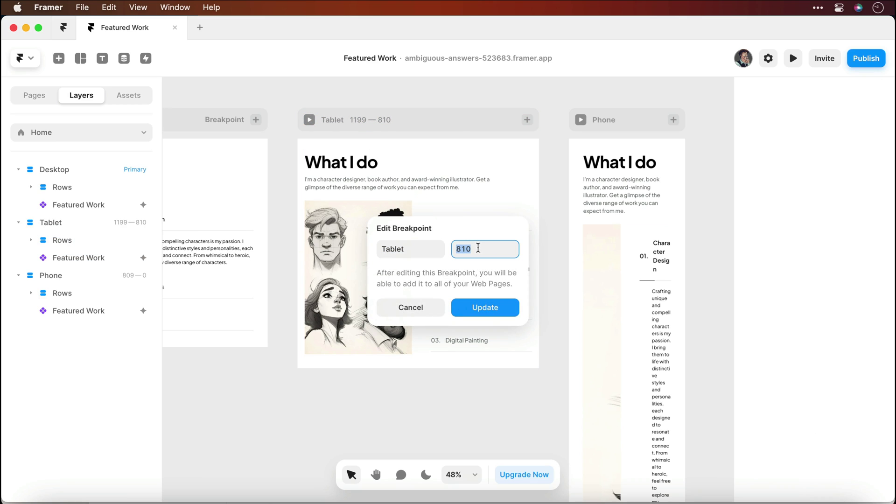
{"action": "type", "text": "920"}
{"action": "left_click", "coordinate": [499, 308]}
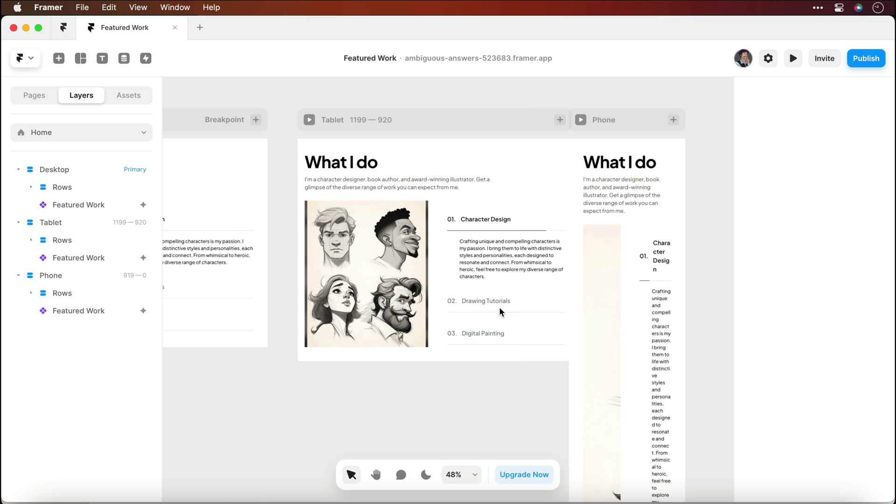
{"action": "left_click", "coordinate": [377, 120]}
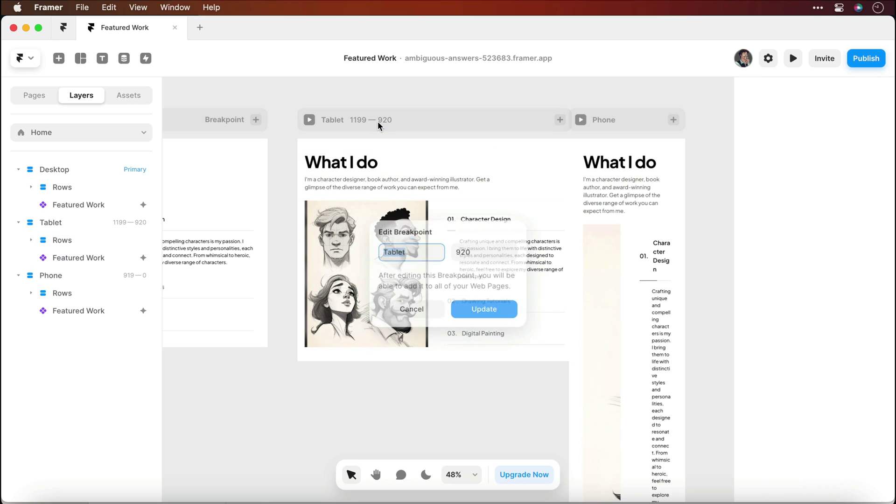
{"action": "left_click", "coordinate": [474, 247]}
{"action": "type", "text": "890"}
{"action": "left_click", "coordinate": [492, 313]}
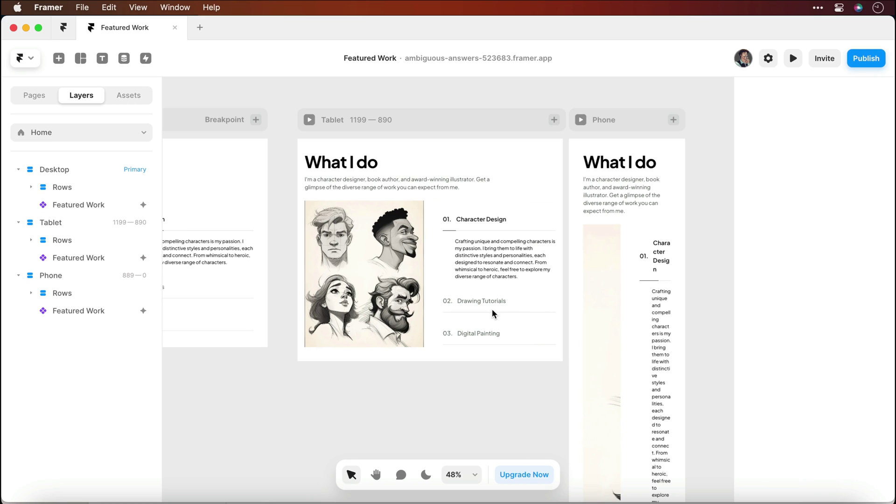
Set the Tablet breakpoint width to 880 px, so Phone covers 879 px and below
{"action": "left_click", "coordinate": [381, 120]}
{"action": "left_click", "coordinate": [470, 243]}
{"action": "type", "text": "880"}
{"action": "left_click", "coordinate": [500, 307]}
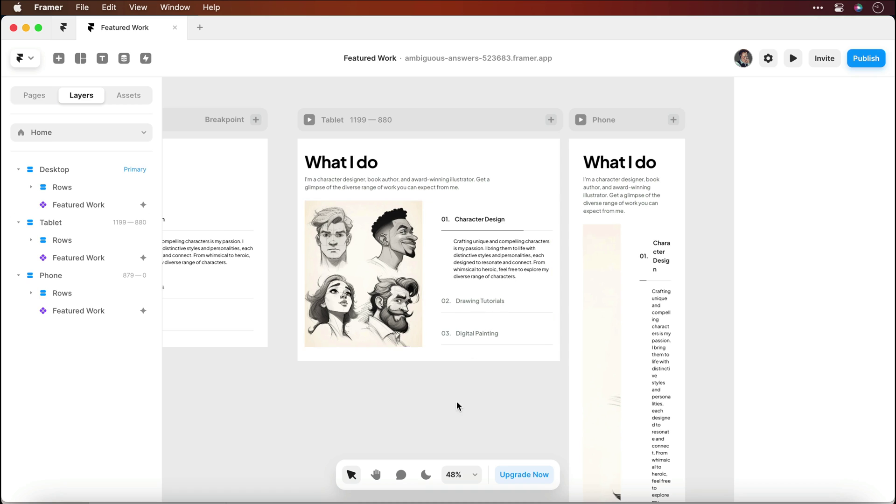
{"action": "scroll", "coordinate": [448, 275], "scroll_direction": "right", "scroll_amount": 5}
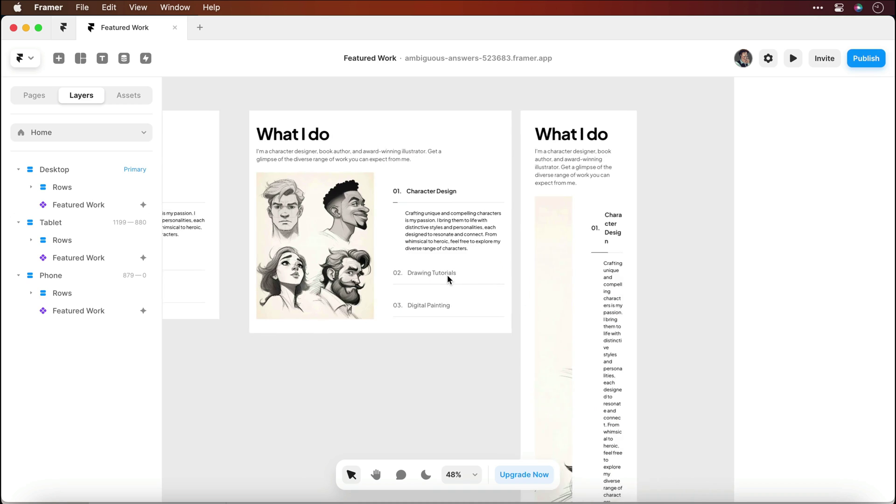
Give the Phone frame per-side padding of 16 on the right and left, keeping 48 top and bottom
{"action": "mouse_move", "coordinate": [502, 99]}
{"action": "left_mouse_down"}
{"action": "mouse_move", "coordinate": [522, 98]}
{"action": "mouse_move", "coordinate": [497, 99]}
{"action": "mouse_move", "coordinate": [510, 99]}
{"action": "left_mouse_up"}
{"action": "scroll", "coordinate": [510, 99], "scroll_direction": "up", "scroll_amount": 1}
{"action": "scroll", "coordinate": [839, 312], "scroll_direction": "down", "scroll_amount": 3}
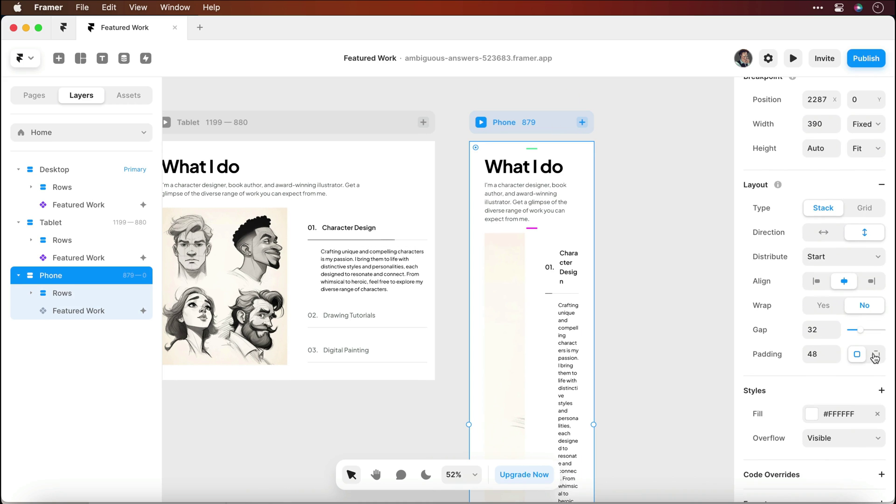
{"action": "left_click", "coordinate": [877, 354]}
{"action": "left_click", "coordinate": [835, 379]}
{"action": "type", "text": "16"}
{"action": "key", "text": "Tab"}
{"action": "key", "text": "Tab"}
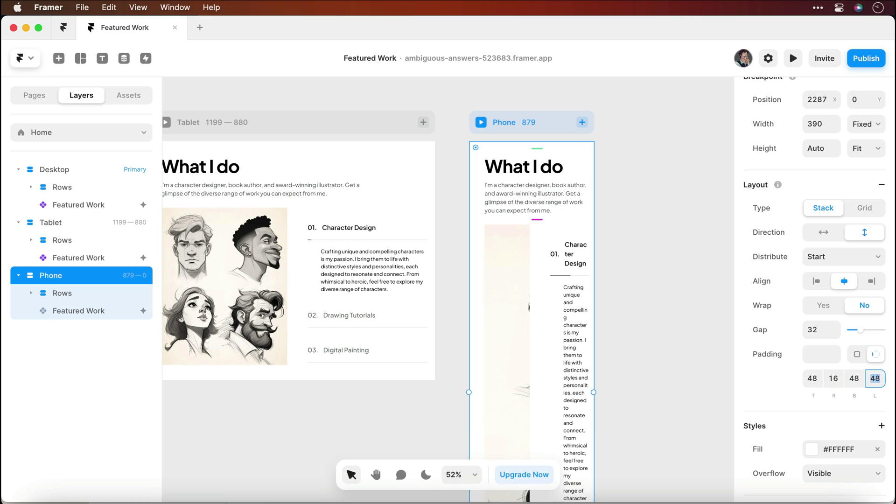
{"action": "key", "text": "Tab"}
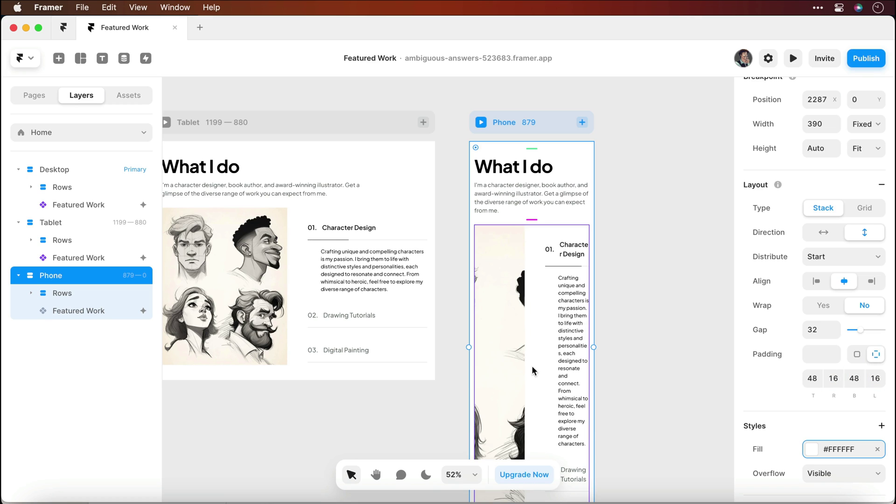
Set the Phone 'What I do' title to 36 px font size with 1.33 line height
{"action": "left_click", "coordinate": [618, 206]}
{"action": "left_click", "coordinate": [534, 170]}
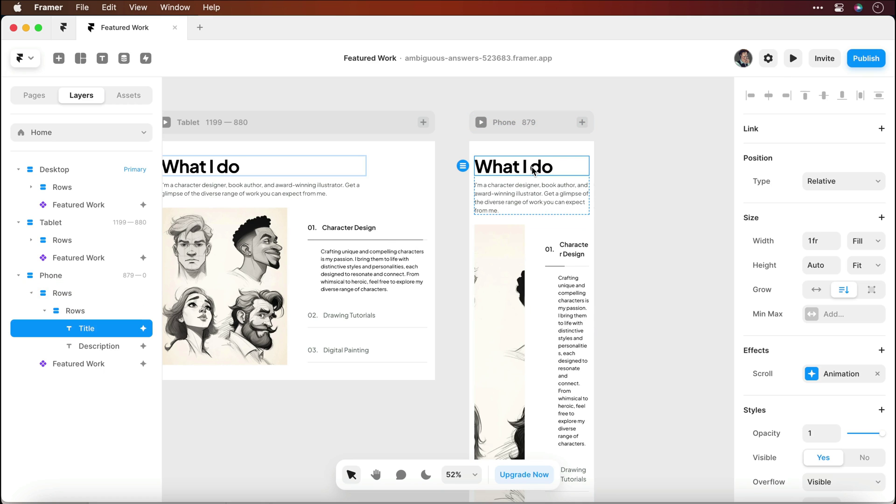
{"action": "scroll", "coordinate": [819, 367], "scroll_direction": "down", "scroll_amount": 10}
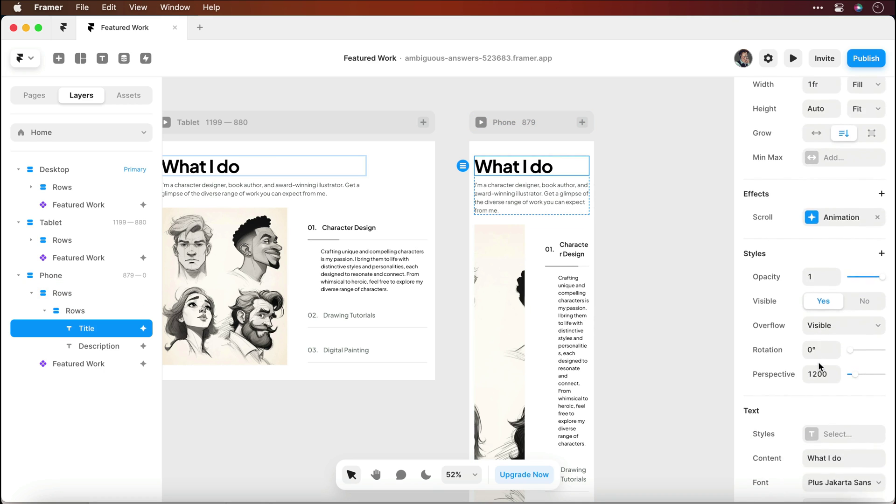
{"action": "scroll", "coordinate": [819, 363], "scroll_direction": "down", "scroll_amount": 2}
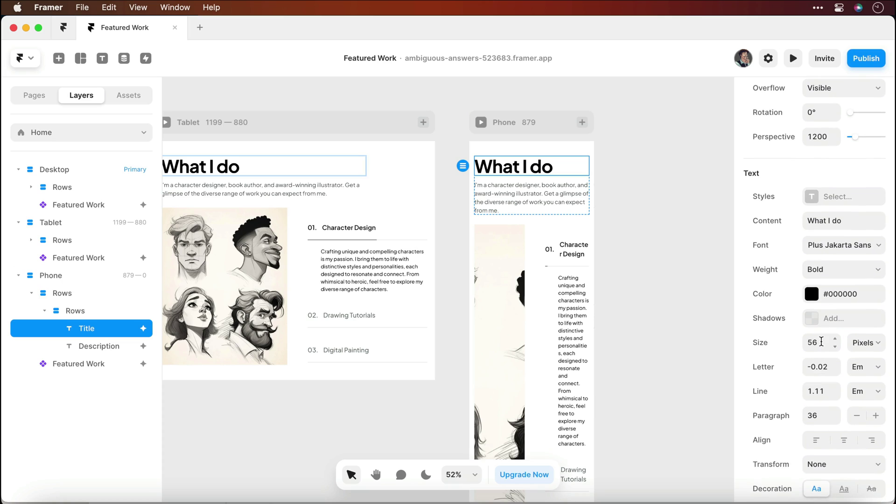
{"action": "left_click", "coordinate": [822, 342]}
{"action": "type", "text": "36"}
{"action": "key", "text": "Tab"}
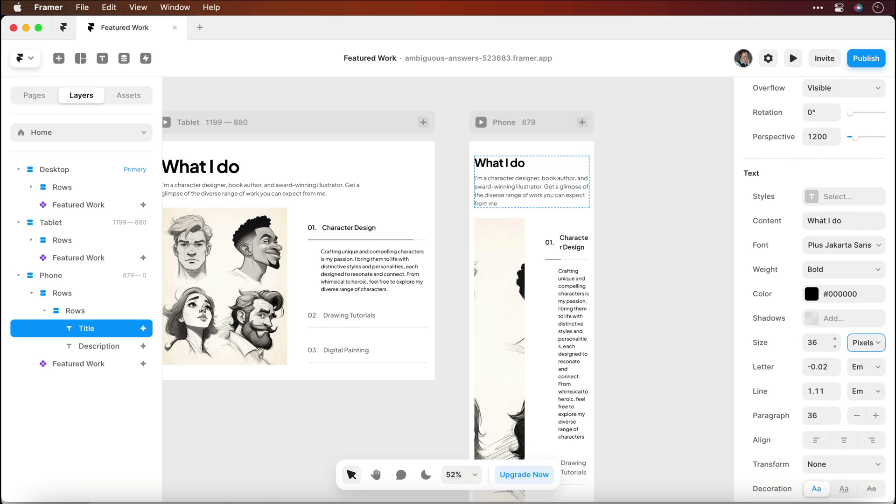
{"action": "left_click", "coordinate": [824, 389]}
{"action": "type", "text": "1.1"}
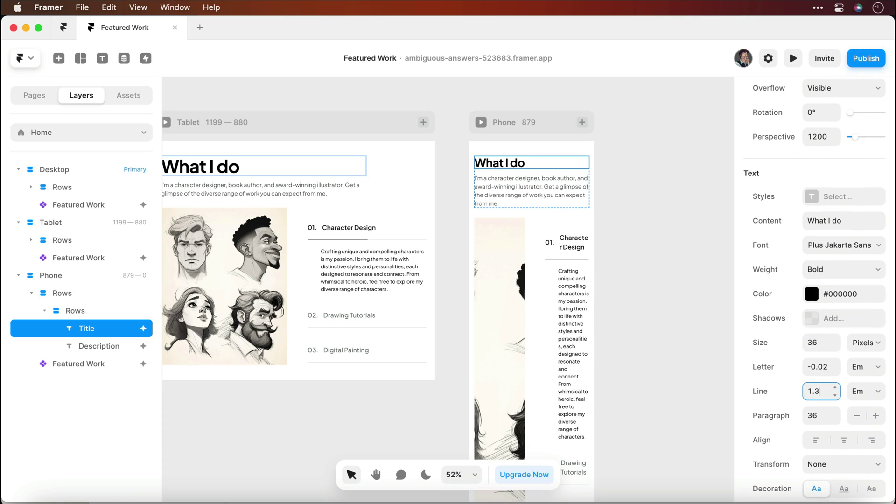
{"action": "type", "text": "3"}
{"action": "key", "text": "Tab"}
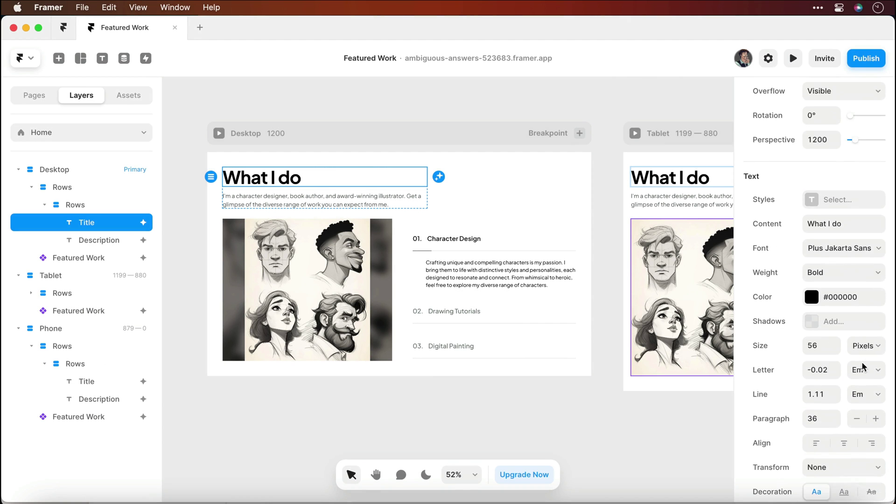
{"action": "scroll", "coordinate": [863, 367], "scroll_direction": "down", "scroll_amount": 1}
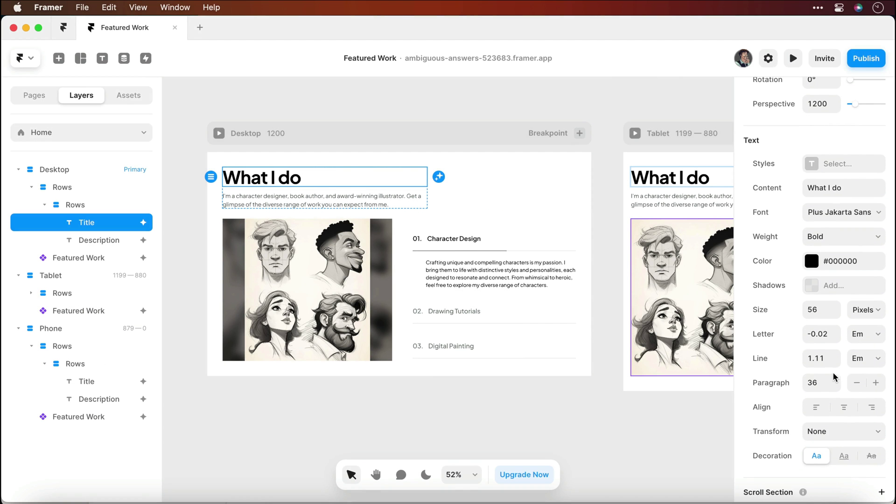
Set the Desktop 'What I do' title's paragraph spacing to 56
{"action": "left_click", "coordinate": [823, 382]}
{"action": "type", "text": "56"}
{"action": "key", "text": "Return"}
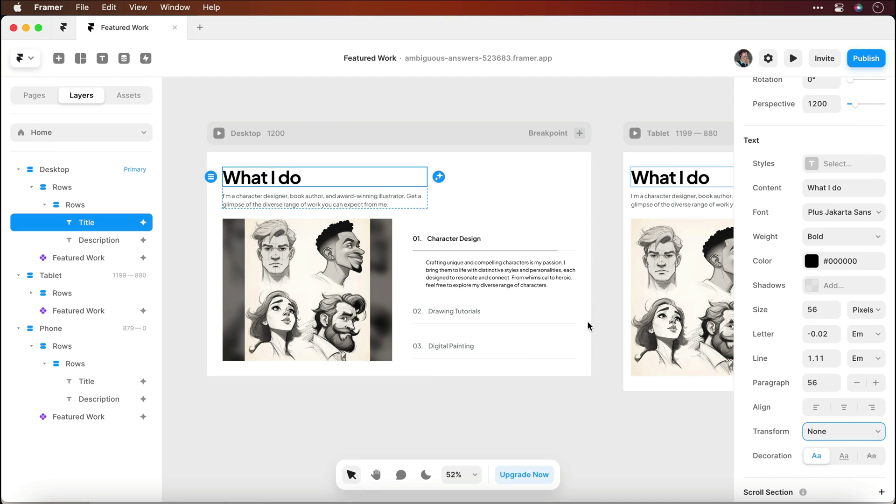
{"action": "scroll", "coordinate": [589, 336], "scroll_direction": "right", "scroll_amount": 5}
Check the Tablet title, then set the Phone title's paragraph spacing to 36
{"action": "left_click", "coordinate": [460, 175]}
{"action": "scroll", "coordinate": [831, 435], "scroll_direction": "down", "scroll_amount": 10}
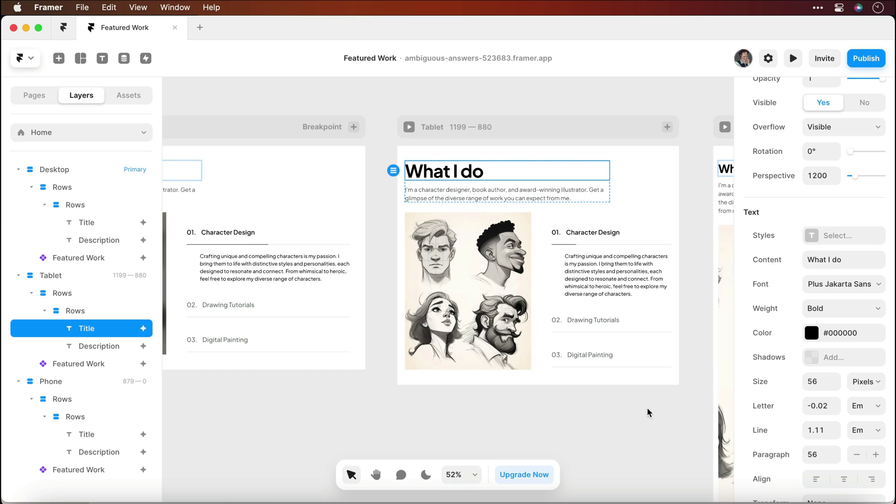
{"action": "scroll", "coordinate": [648, 407], "scroll_direction": "right", "scroll_amount": 5}
{"action": "left_click", "coordinate": [400, 126]}
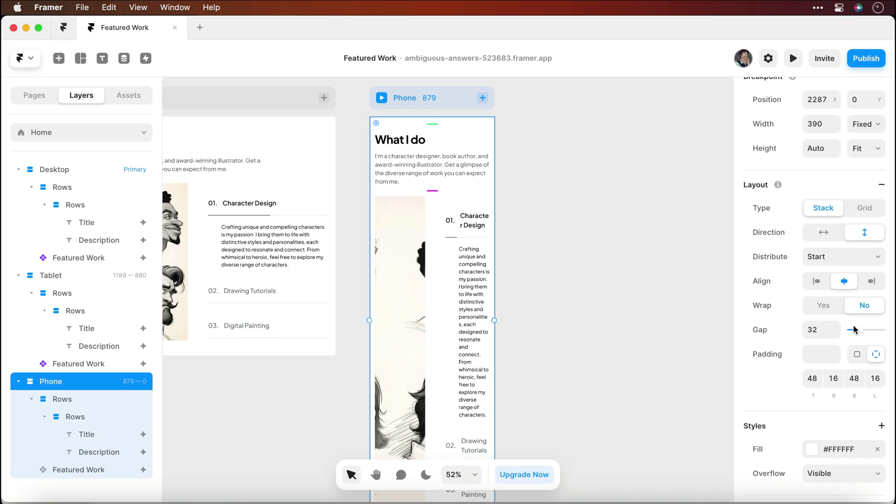
{"action": "left_click", "coordinate": [440, 142]}
{"action": "scroll", "coordinate": [880, 355], "scroll_direction": "down", "scroll_amount": 1}
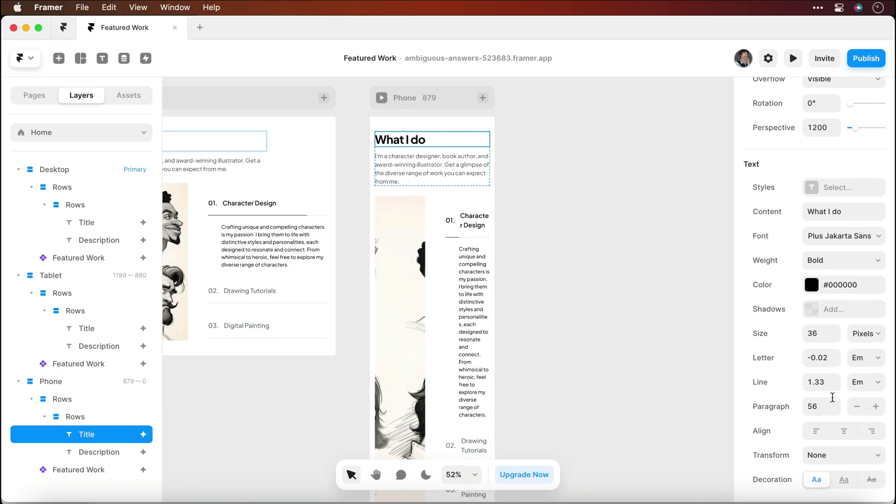
{"action": "left_click", "coordinate": [821, 405]}
{"action": "type", "text": "36"}
{"action": "key", "text": "Tab"}
{"action": "scroll", "coordinate": [538, 207], "scroll_direction": "up", "scroll_amount": 2}
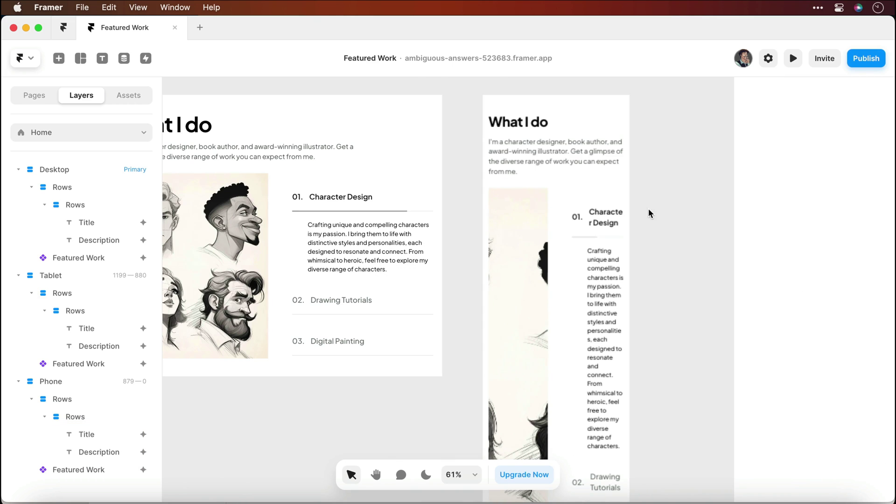
Set Image Visibility to No on the Phone Featured Work instance, leaving only the text list
{"action": "left_click", "coordinate": [581, 216]}
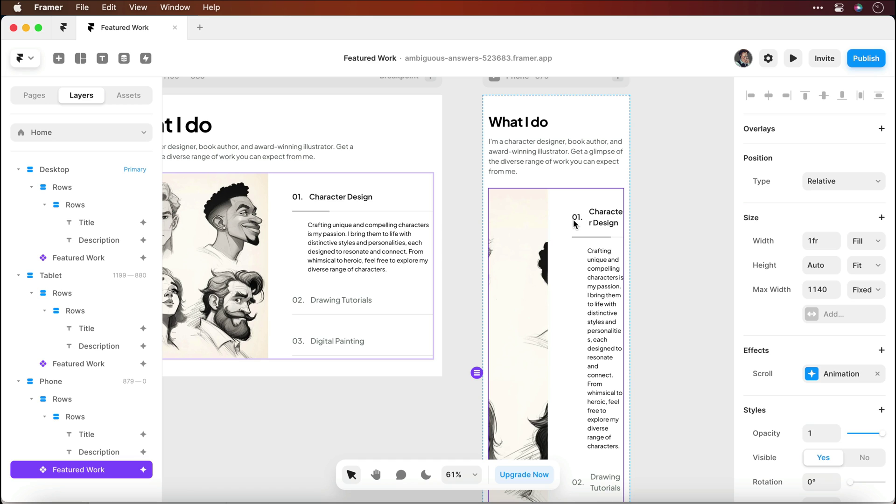
{"action": "scroll", "coordinate": [831, 399], "scroll_direction": "down", "scroll_amount": 5}
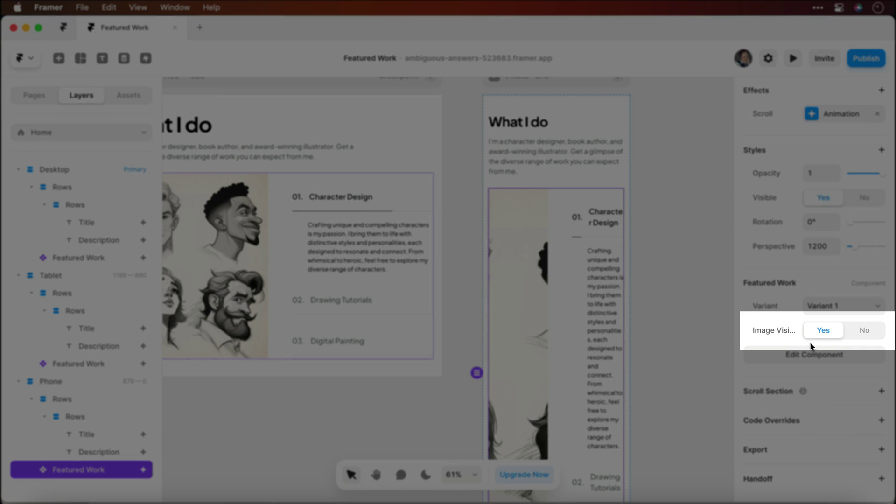
{"action": "left_click", "coordinate": [865, 331]}
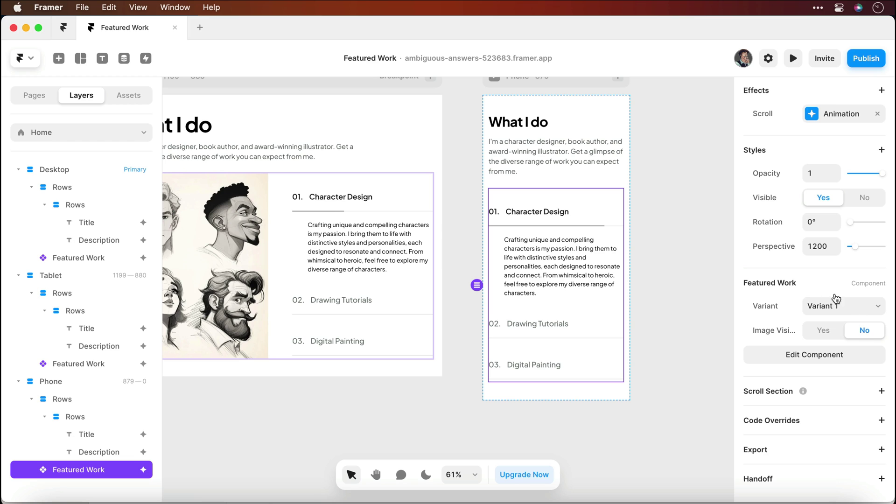
{"action": "scroll", "coordinate": [677, 267], "scroll_direction": "left", "scroll_amount": 2}
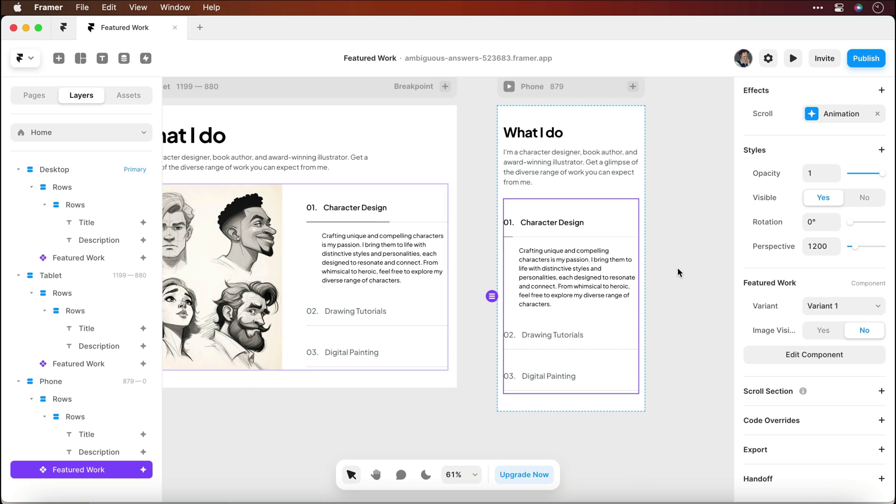
{"action": "left_click", "coordinate": [678, 270]}
{"action": "scroll", "coordinate": [678, 269], "scroll_direction": "down", "scroll_amount": 3}
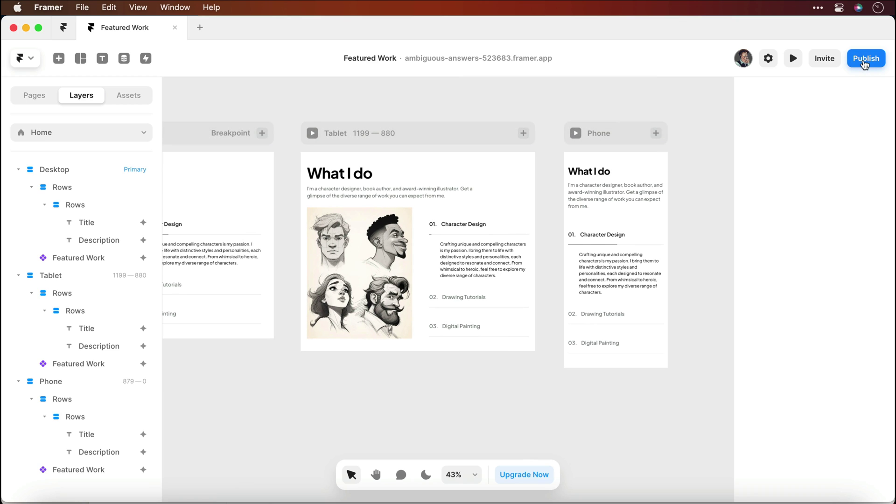
Publish the site, updating the live domain with the latest changes
{"action": "left_click", "coordinate": [863, 59]}
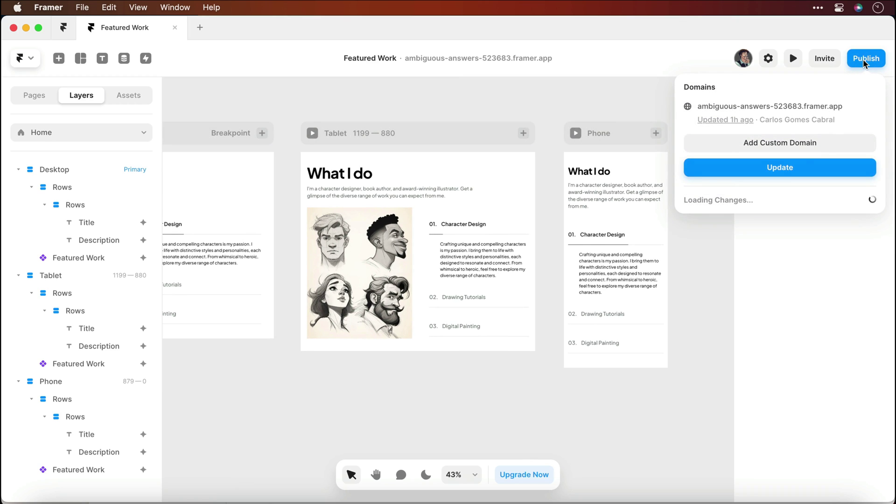
{"action": "left_click", "coordinate": [784, 170]}
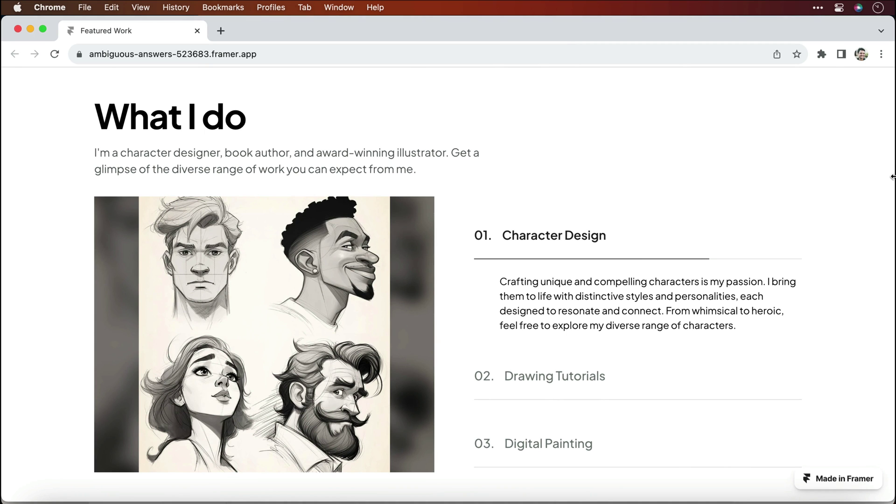
{"action": "mouse_move", "coordinate": [893, 176]}
{"action": "left_mouse_down"}
{"action": "mouse_move", "coordinate": [504, 182]}
{"action": "mouse_move", "coordinate": [653, 183]}
{"action": "mouse_move", "coordinate": [579, 184]}
{"action": "mouse_move", "coordinate": [279, 168]}
{"action": "left_mouse_up"}
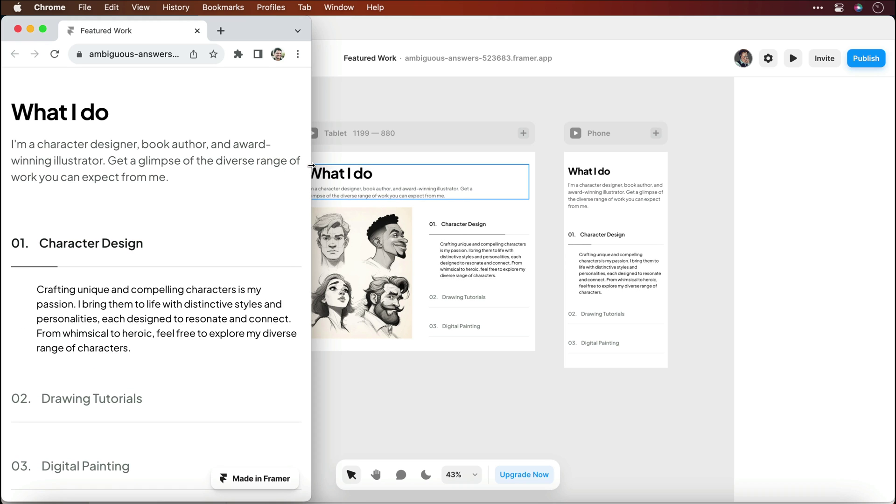
{"action": "left_click_drag", "start_coordinate": [311, 169], "coordinate": [604, 178]}
{"action": "left_click", "coordinate": [484, 393]}
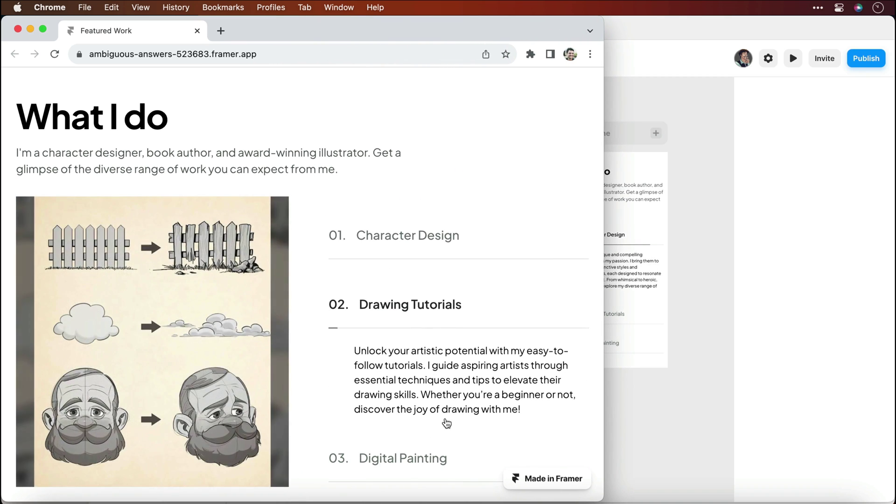
{"action": "left_click", "coordinate": [436, 459]}
{"action": "left_click", "coordinate": [468, 237]}
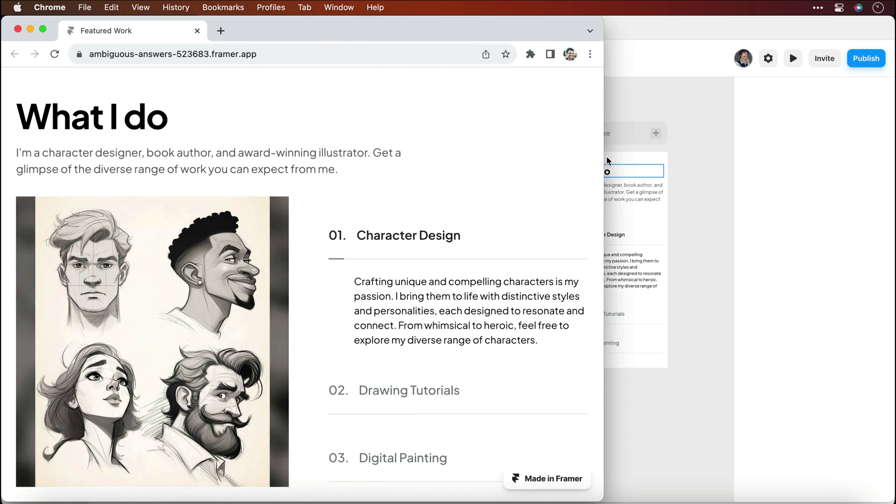
{"action": "left_click_drag", "start_coordinate": [604, 159], "coordinate": [892, 156]}
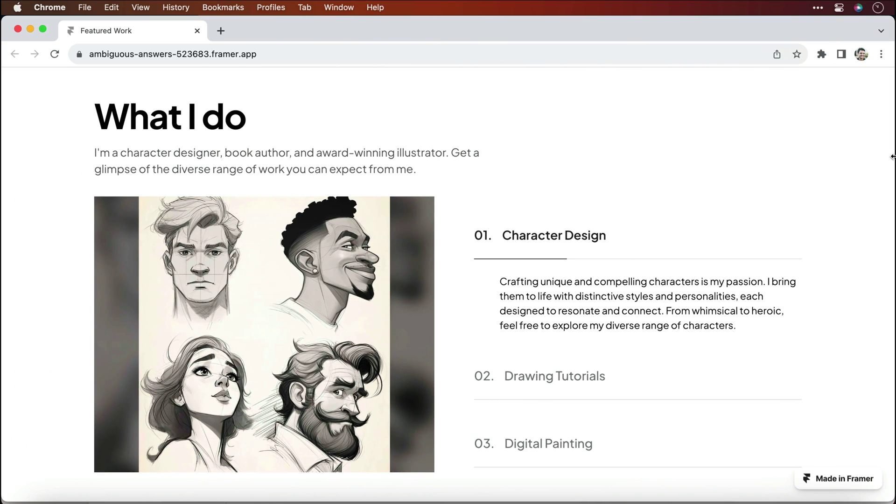